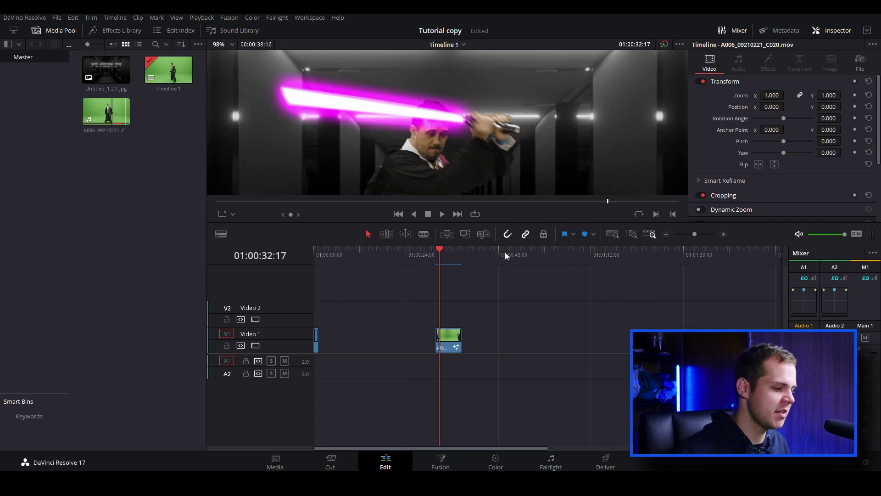
- Review the short green-screen clip at the start of the timeline and park the playhead on its first frame
drag(453, 256, 446, 254)
drag(331, 257, 315, 259)
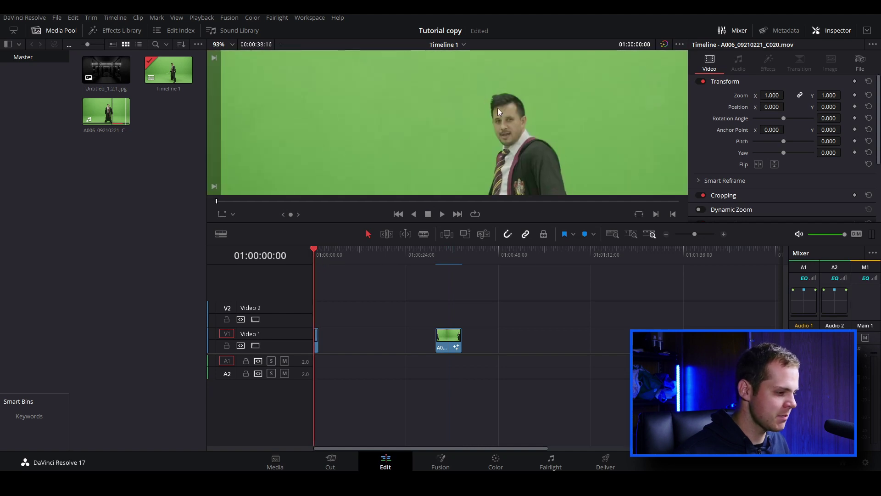
scroll(503, 120, down, 5)
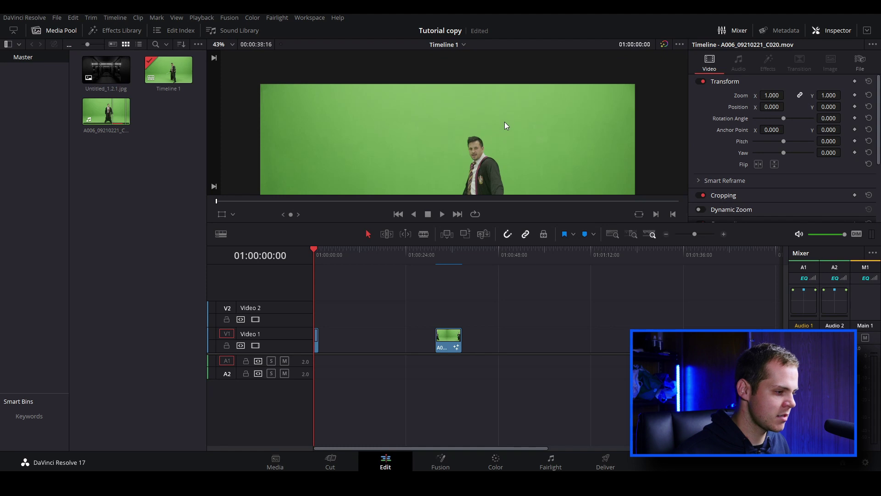
scroll(501, 119, up, 2)
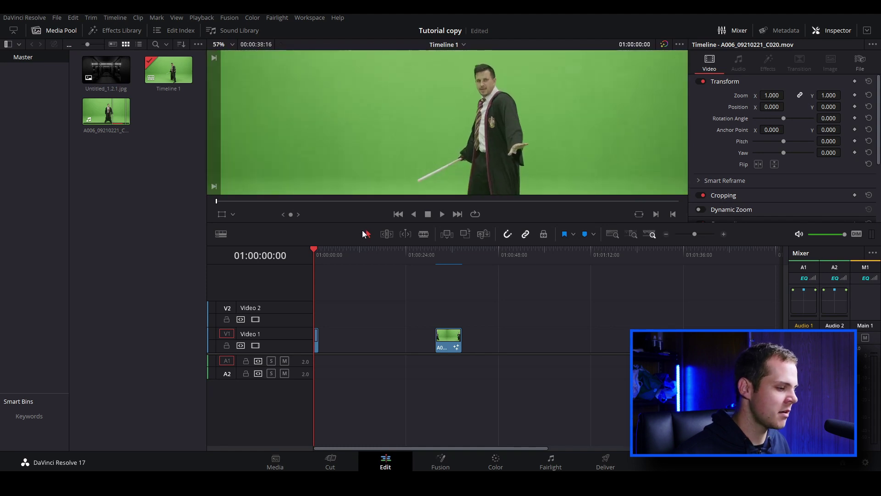
key(space)
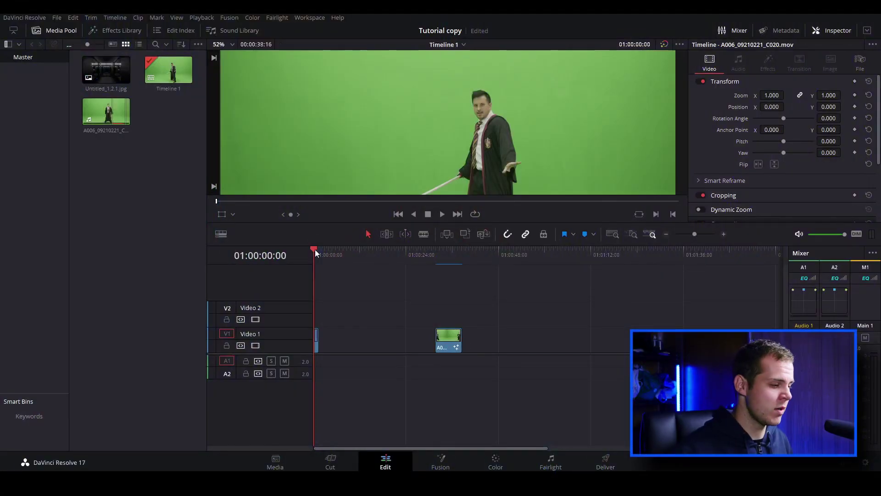
key(space)
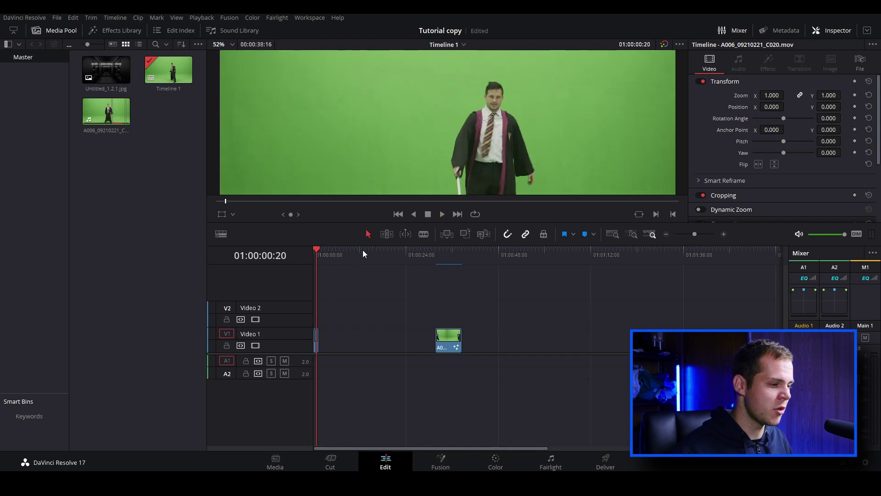
click(312, 251)
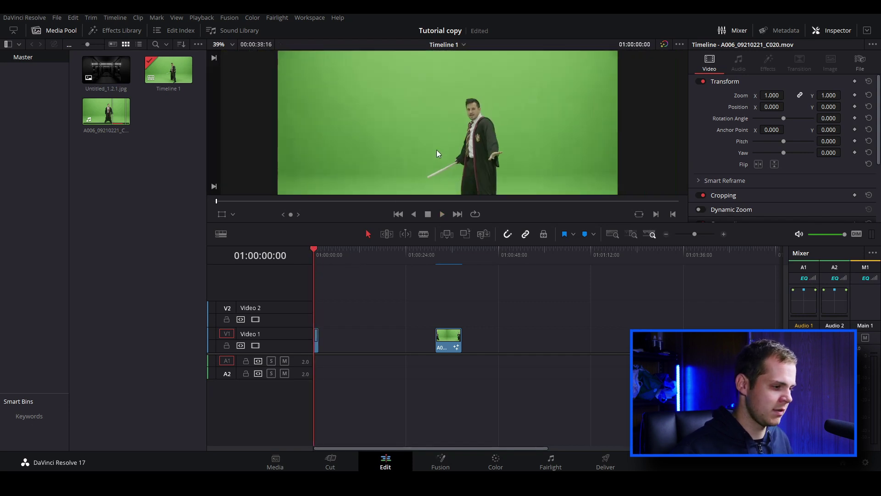
scroll(436, 150, up, 1)
scroll(456, 146, up, 1)
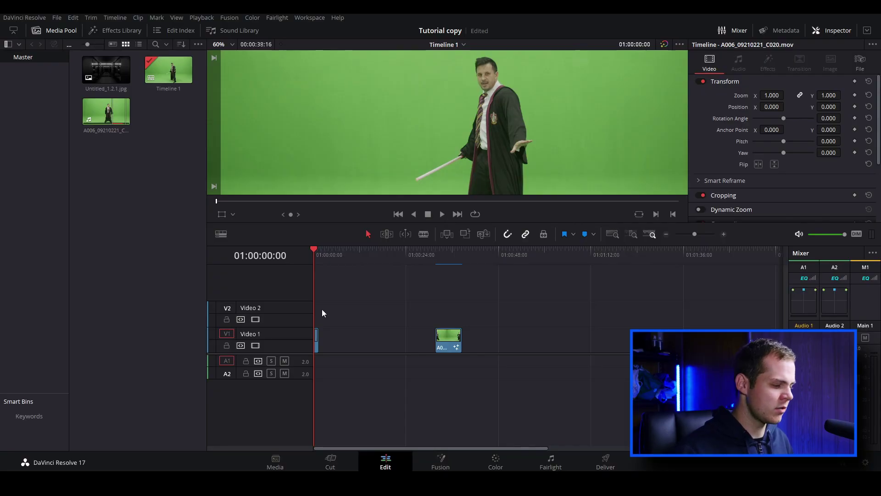
scroll(323, 325, up, 5)
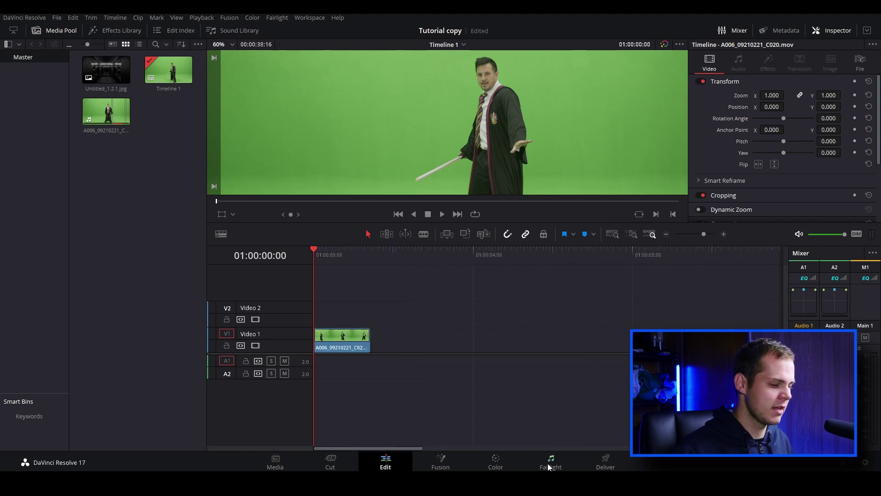
- Open the clip's Fusion composition and scrub through its frames, returning to frame 626
click(447, 461)
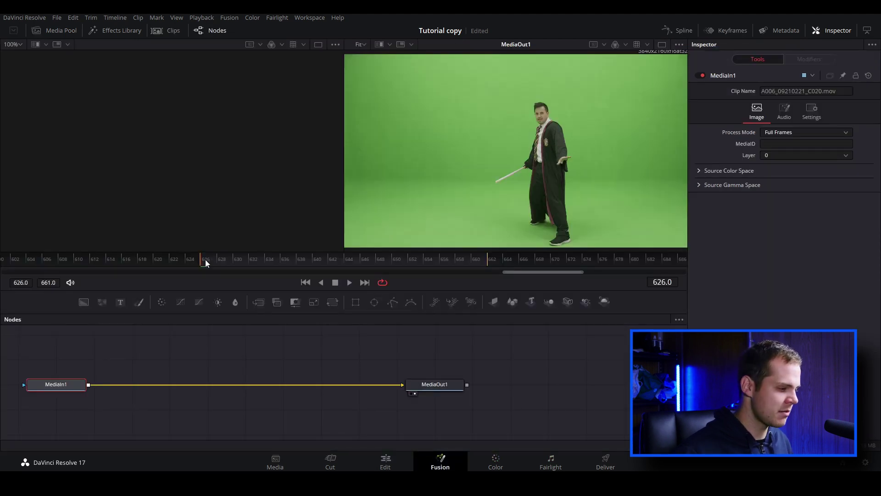
drag(205, 260, 215, 260)
drag(326, 268, 296, 283)
drag(220, 275, 202, 273)
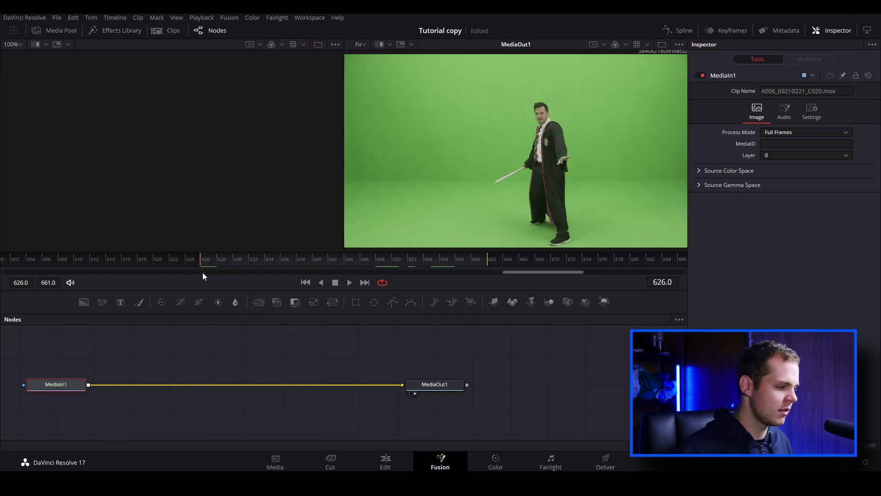
- Spread MediaIn1 and MediaOut1 apart in the node graph and insert a Merge node between them
drag(446, 388, 548, 388)
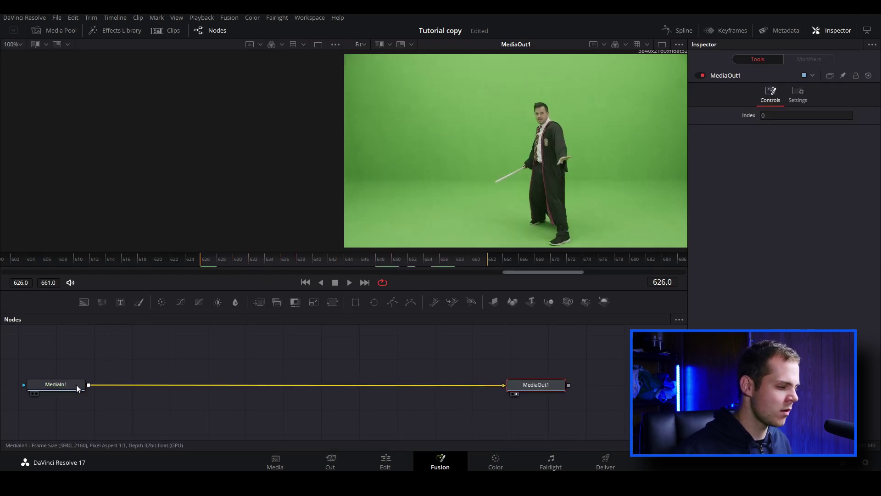
drag(76, 386, 98, 392)
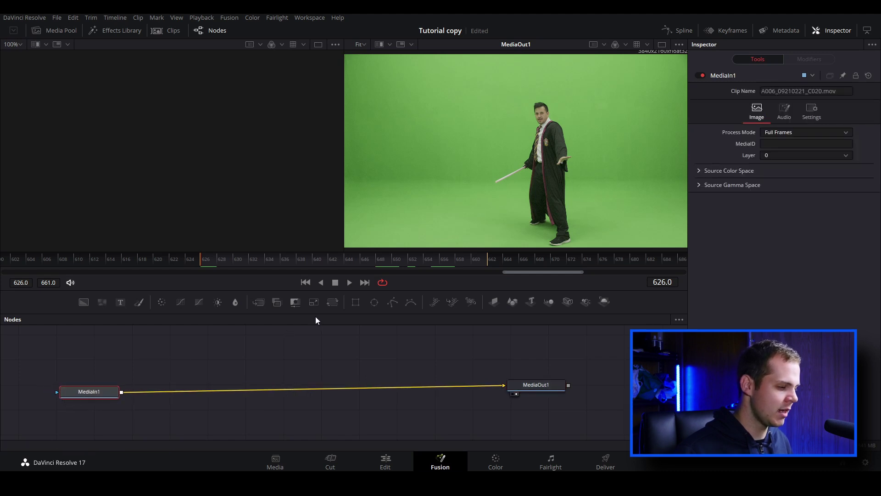
click(261, 305)
drag(172, 395, 296, 397)
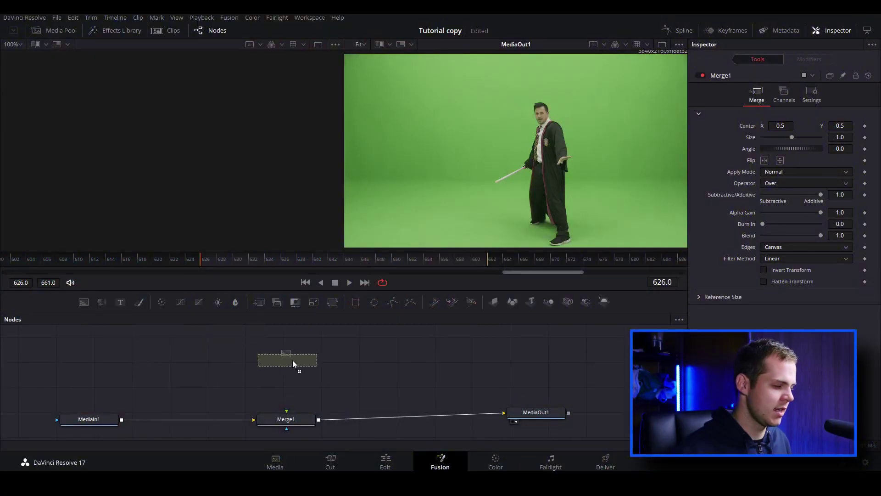
- Add a Background node above the Merge and connect a new Polygon node to its effect mask
drag(295, 358, 297, 359)
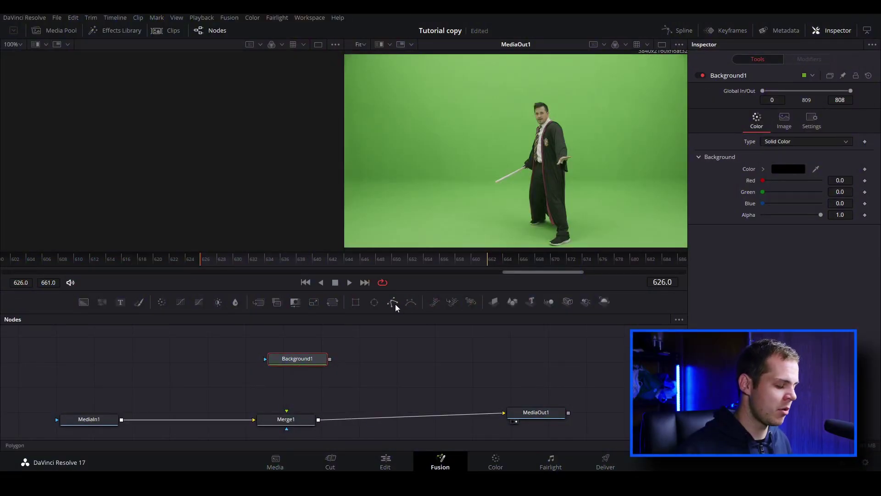
drag(395, 304, 265, 359)
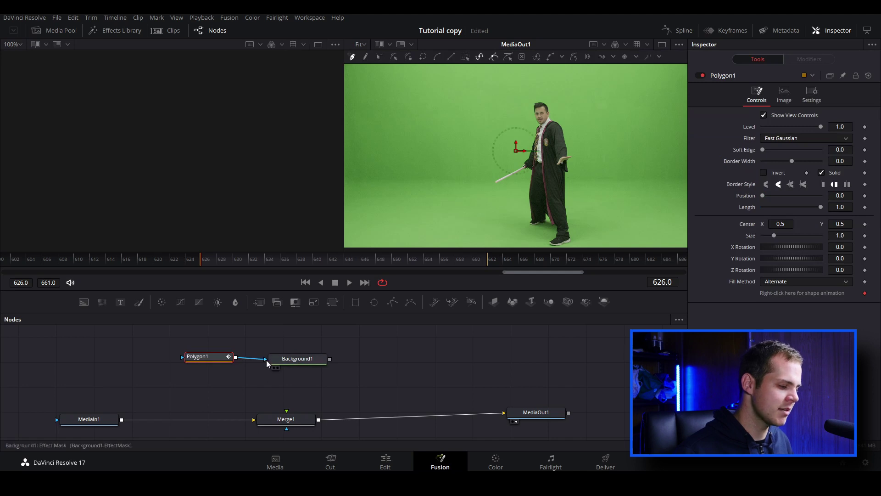
- Set the Background node's solid color to white
click(292, 361)
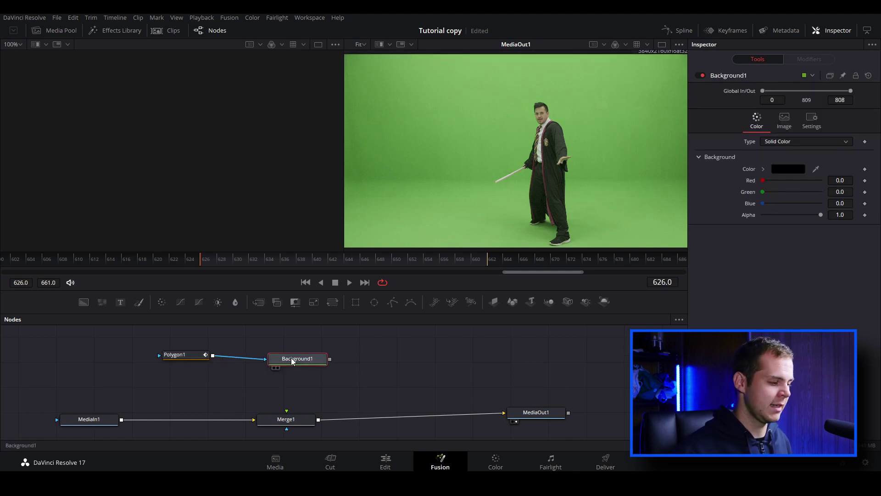
click(785, 171)
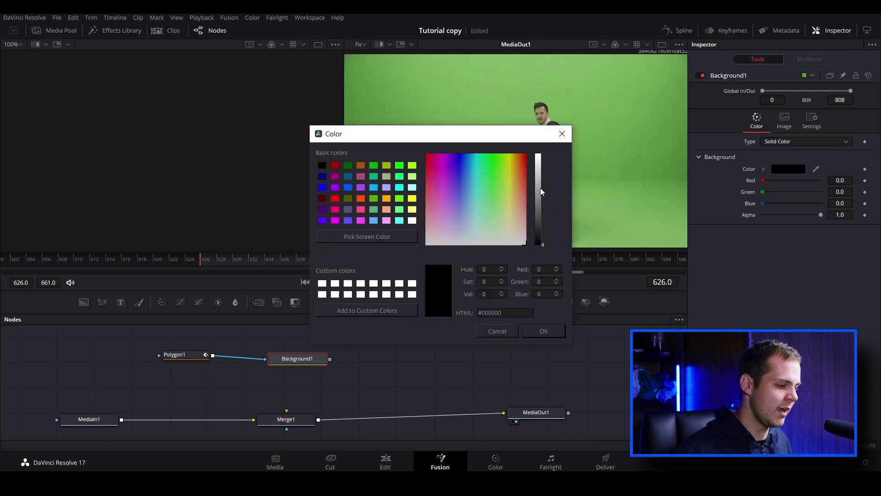
drag(541, 191, 549, 139)
click(552, 334)
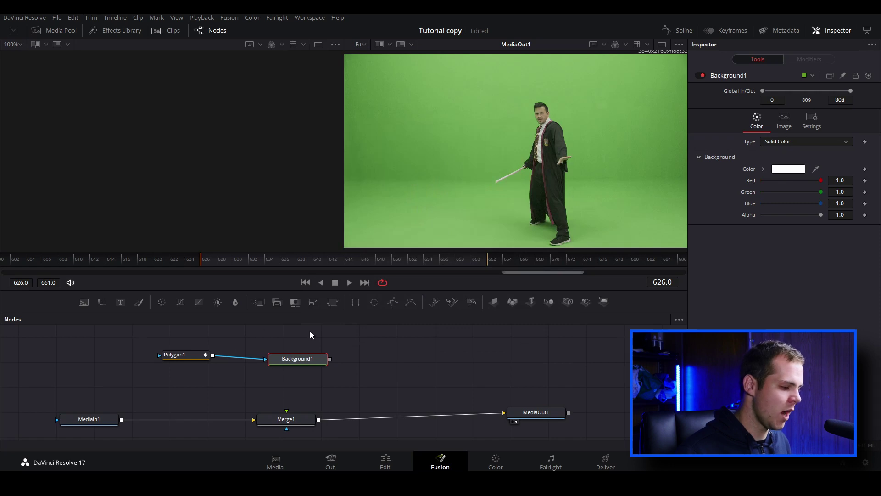
- Draw a closed four-point Polygon mask around the white stick at frame 626 and show the mask in the empty viewer
drag(304, 360, 296, 353)
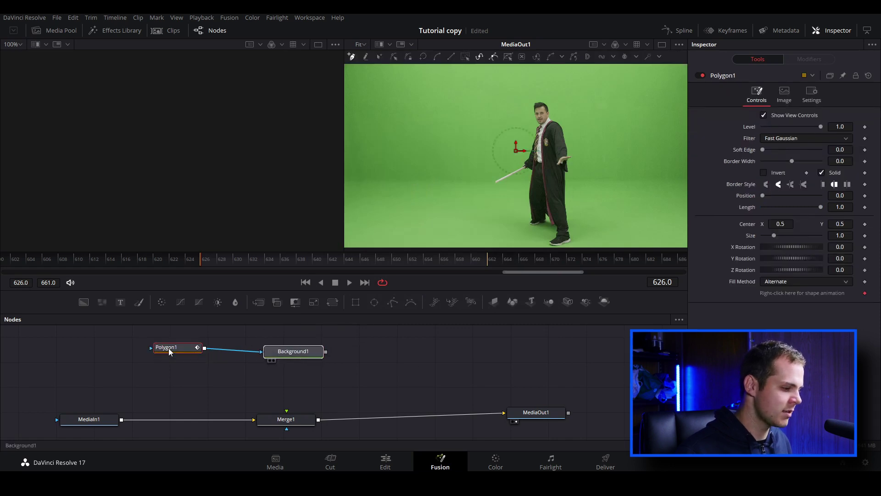
click(358, 335)
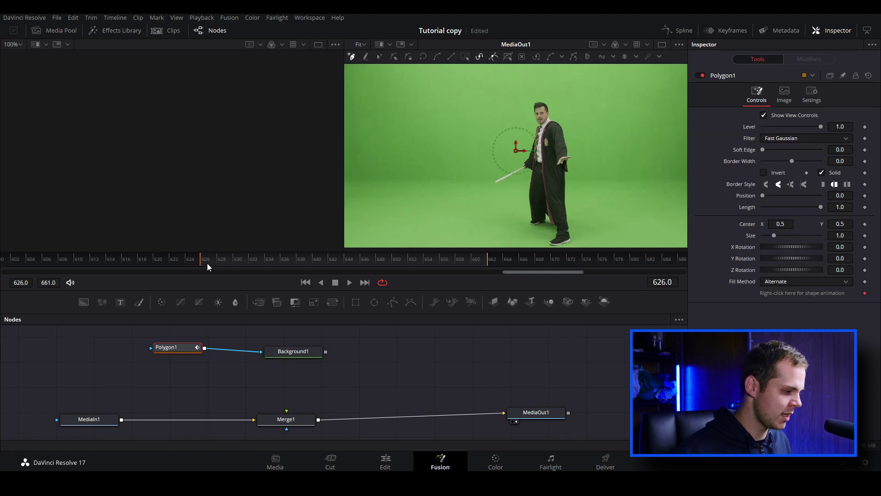
scroll(524, 178, up, 5)
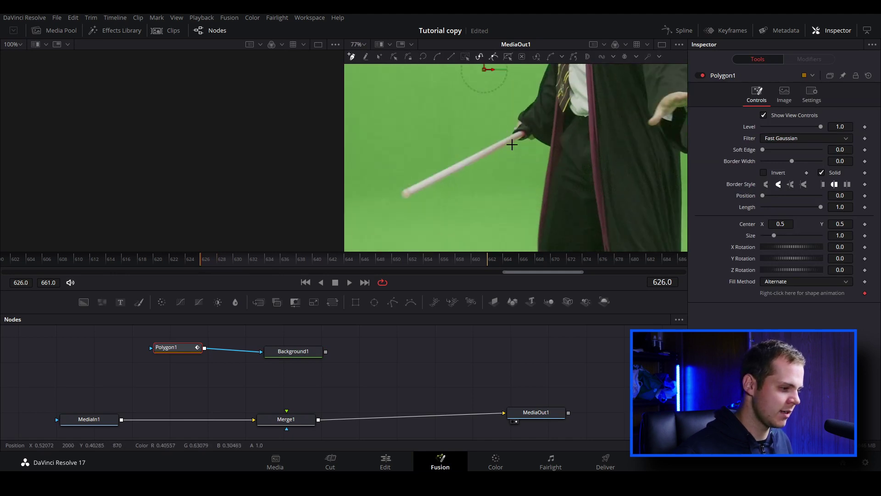
scroll(513, 142, up, 3)
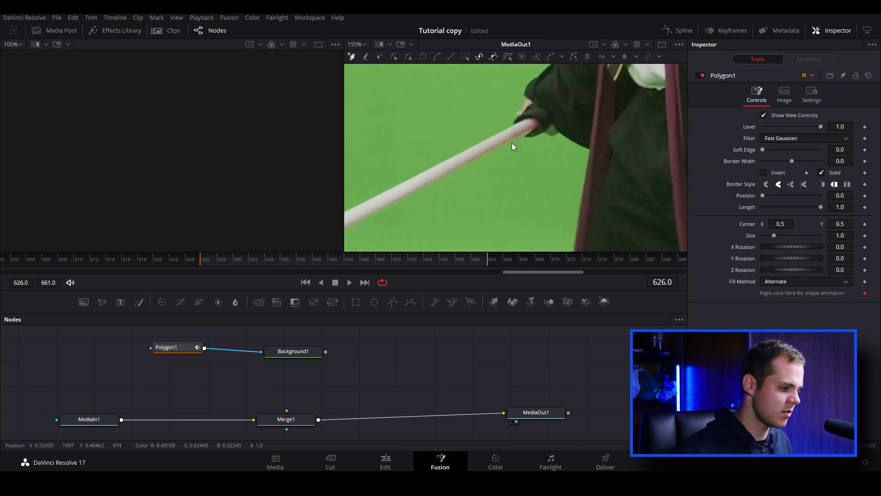
click(520, 121)
click(532, 128)
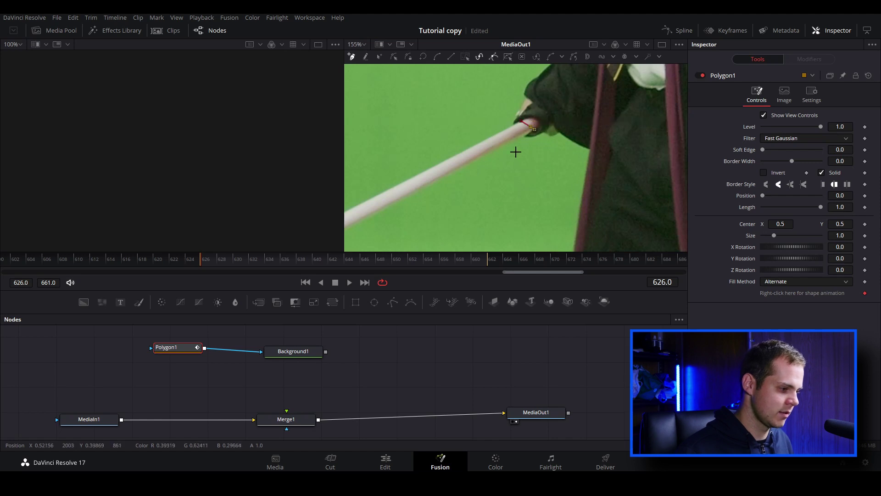
scroll(515, 152, down, 3)
click(396, 195)
click(402, 205)
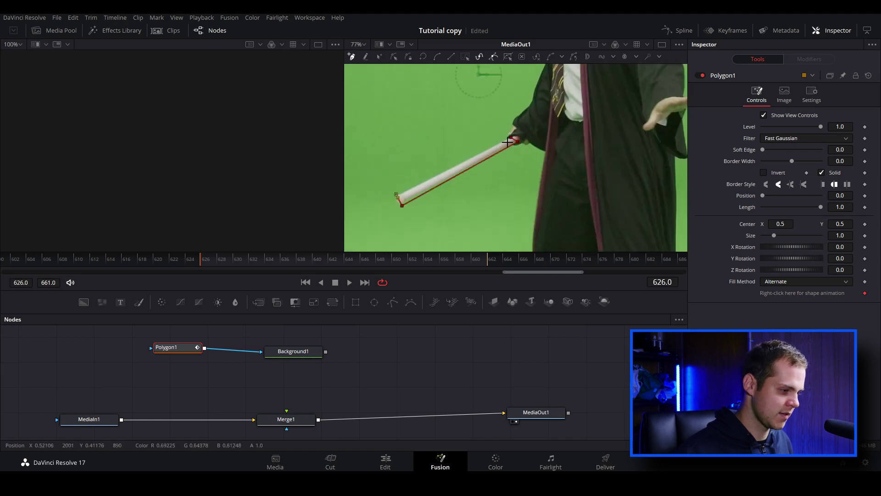
click(511, 138)
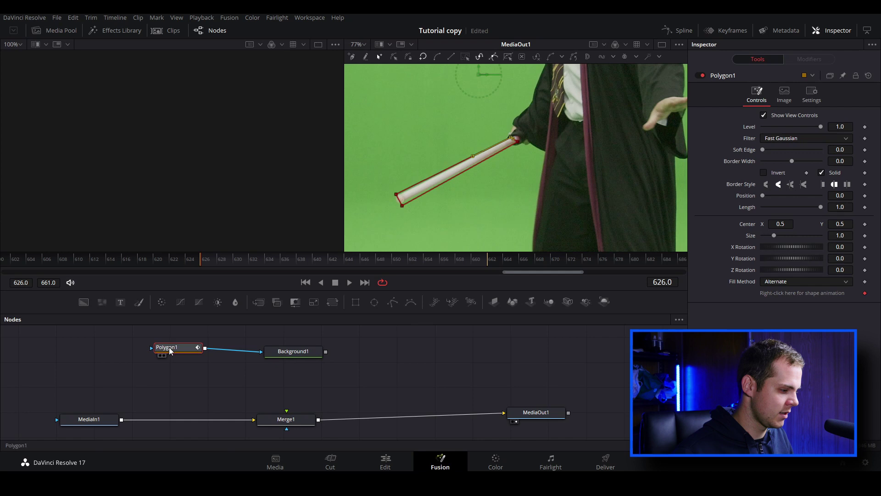
key(1)
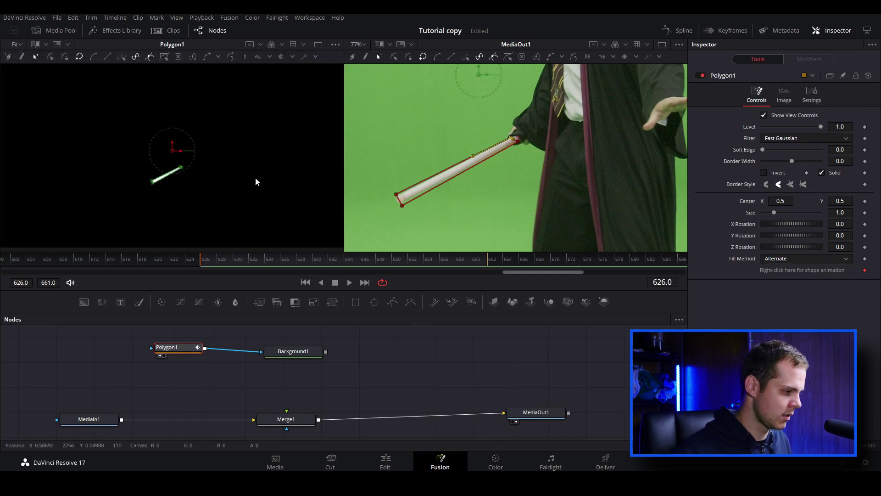
- Add the plain Glow tool after Background1, feed it into Merge1's foreground, and space out the nodes vertically
drag(289, 357, 293, 352)
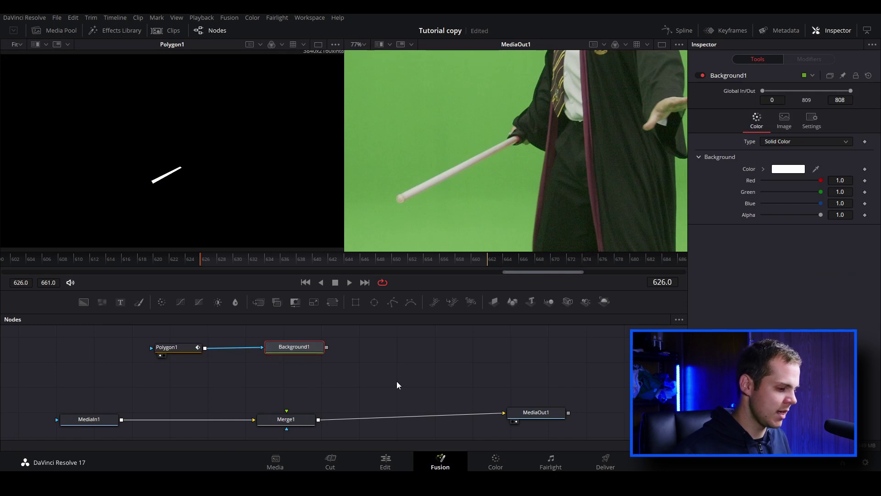
key(shift+space)
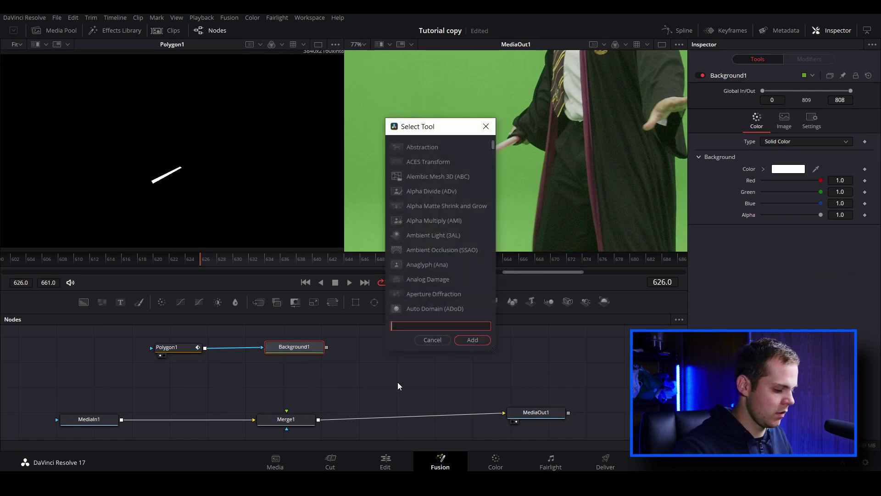
text(glow)
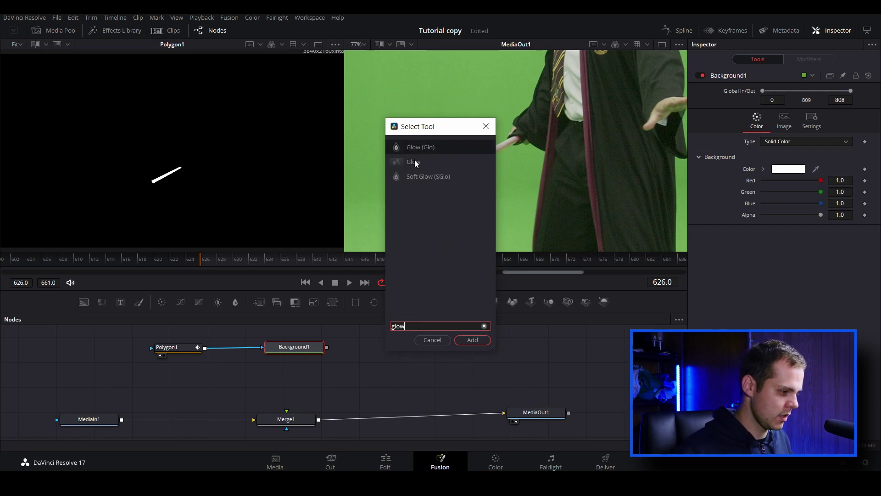
double_click(411, 164)
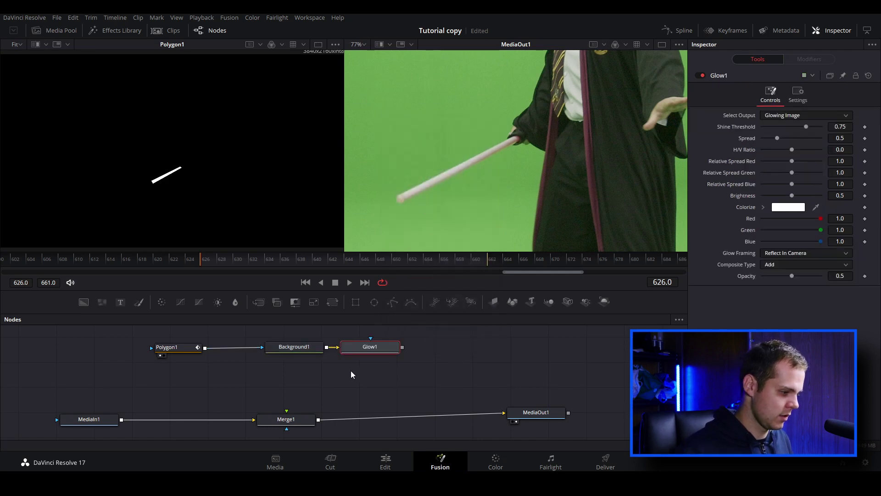
drag(357, 351, 287, 414)
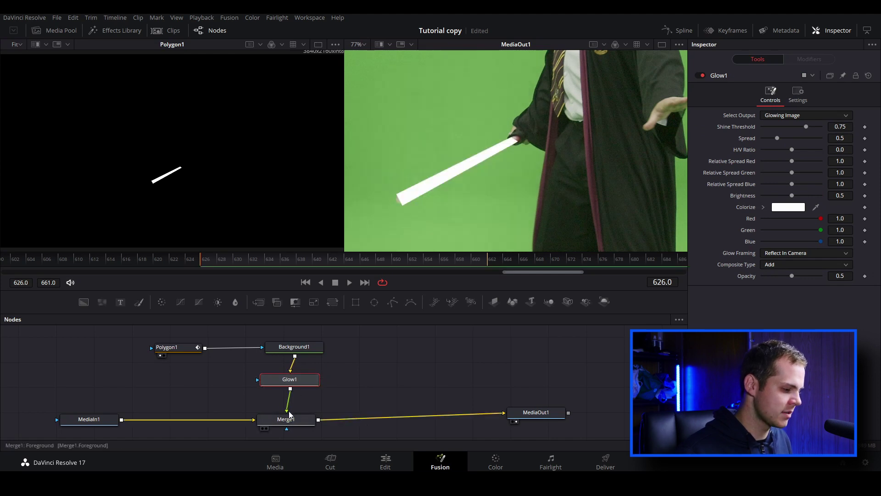
scroll(289, 415, up, 1)
drag(302, 378, 301, 353)
drag(301, 420, 314, 408)
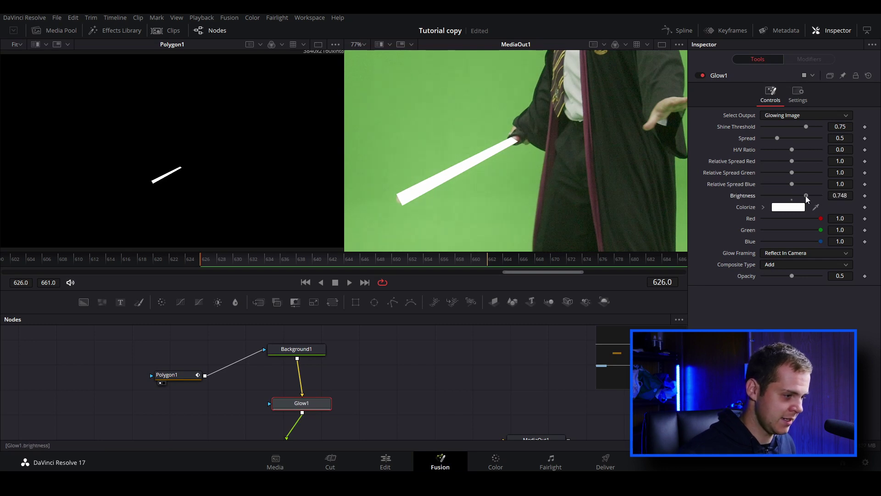
- Raise the glow's brightness to 1.0 and set its H/V Ratio to -0.33
drag(786, 198, 831, 196)
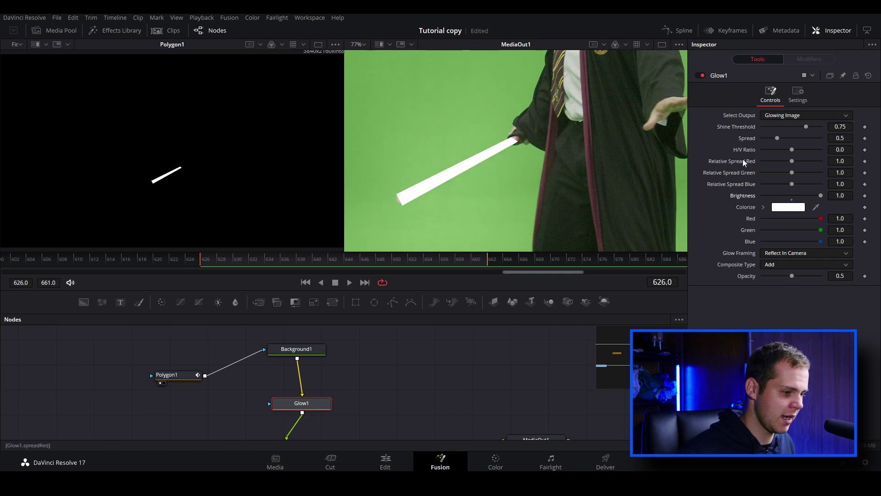
drag(789, 149, 783, 153)
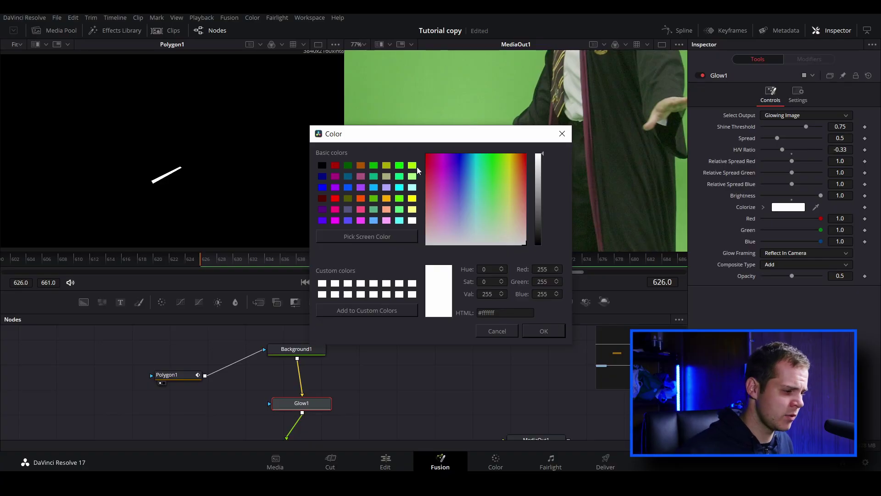
- Configure Glow1 with a red colorize color (#ff0004), Spread 0.079, H/V Ratio -0.23 and a higher opacity
drag(514, 167, 376, 105)
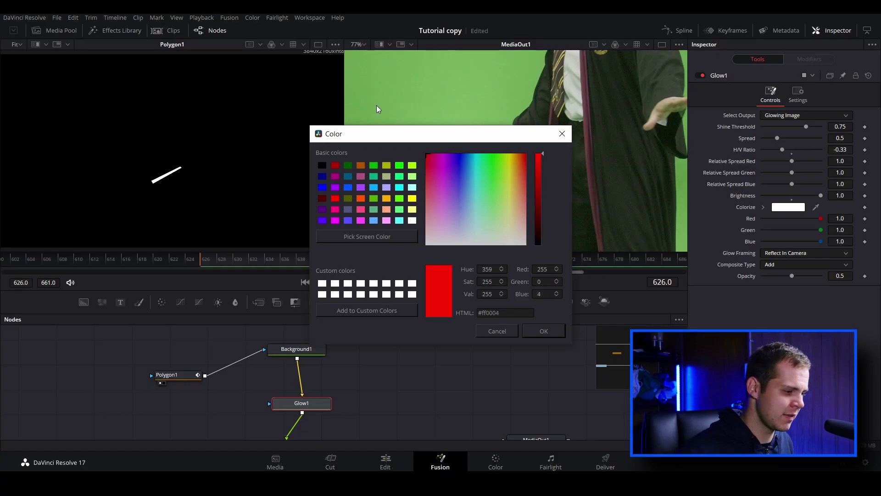
click(544, 331)
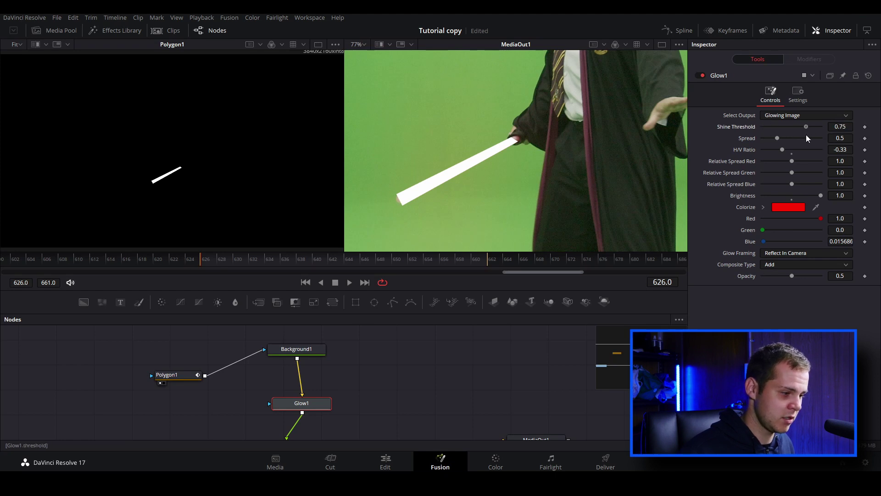
drag(777, 138, 766, 142)
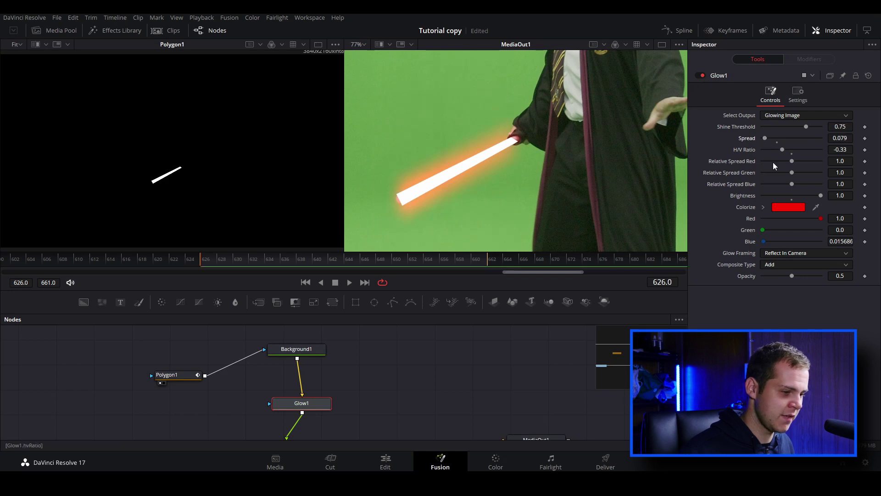
mouse_move(783, 150)
mouse_down()
mouse_move(772, 152)
mouse_move(795, 150)
mouse_move(786, 152)
mouse_up()
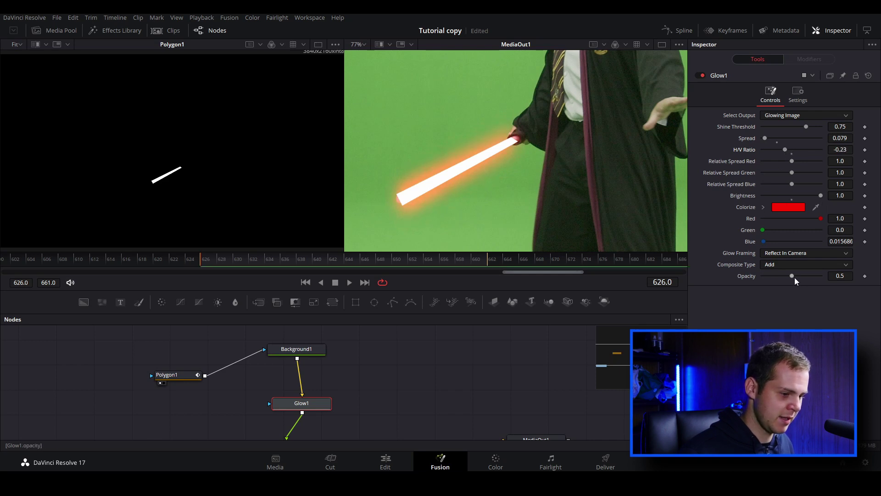
drag(794, 277, 814, 276)
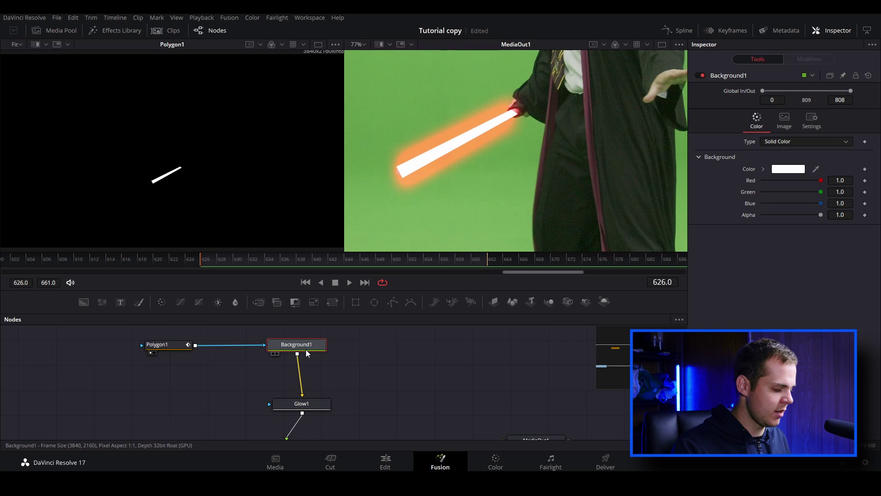
- Add a Gaussian Blur node between Background1 and Glow1
key(shift+space)
text(Glow)
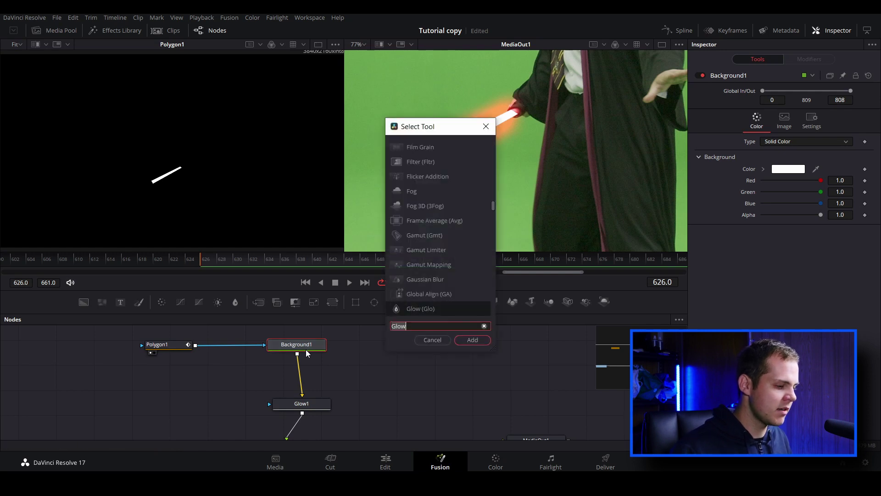
text(gaus)
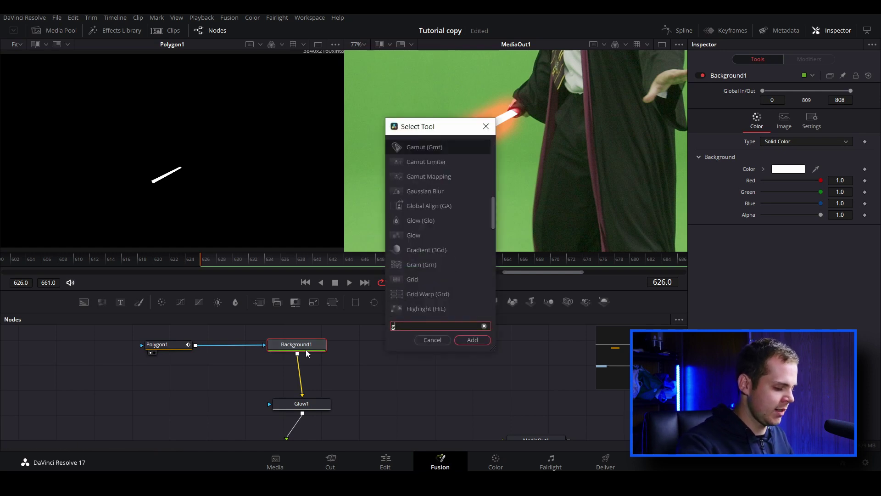
click(476, 339)
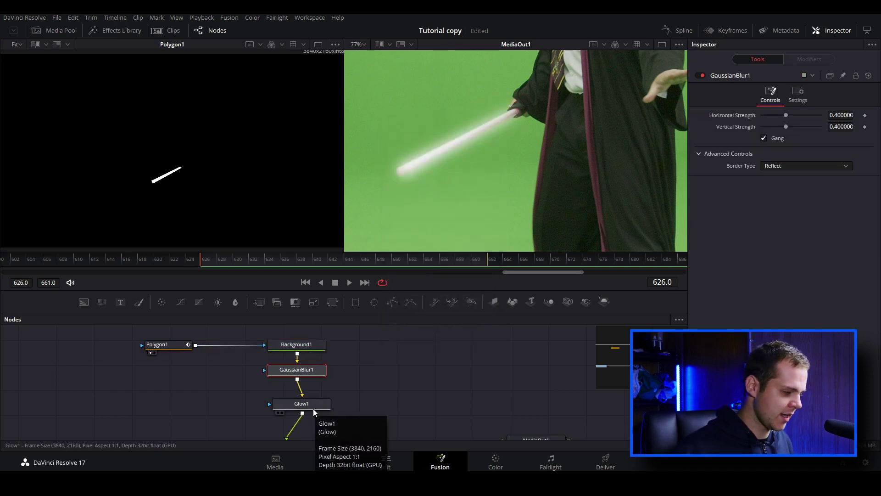
- Add a Color Corrector between GaussianBlur1 and Glow1 and push its master tint fully toward red
key(shift+space)
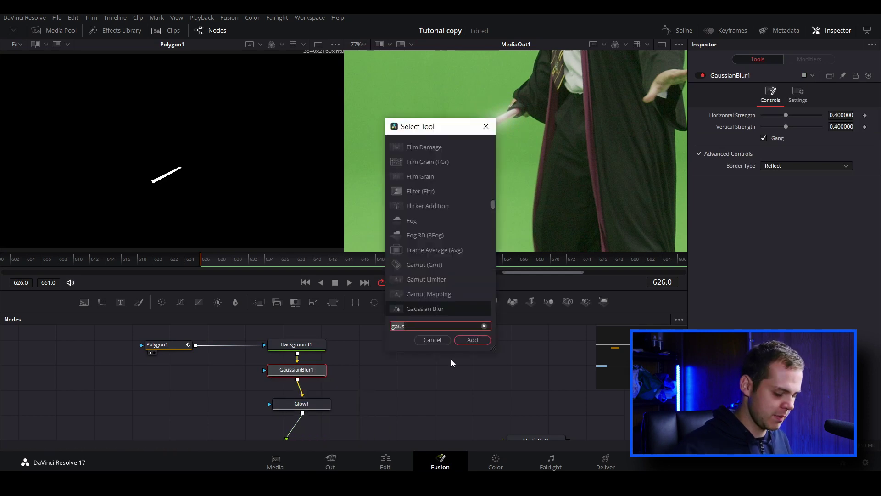
text(color)
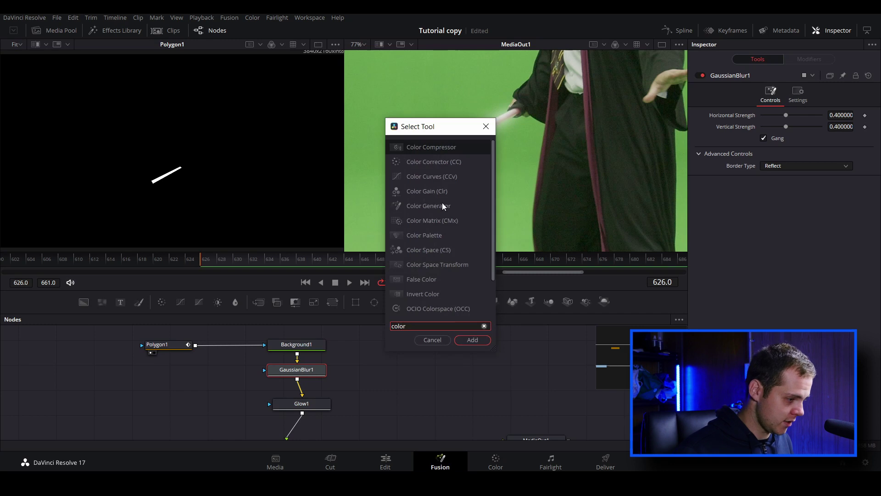
click(426, 163)
key(Return)
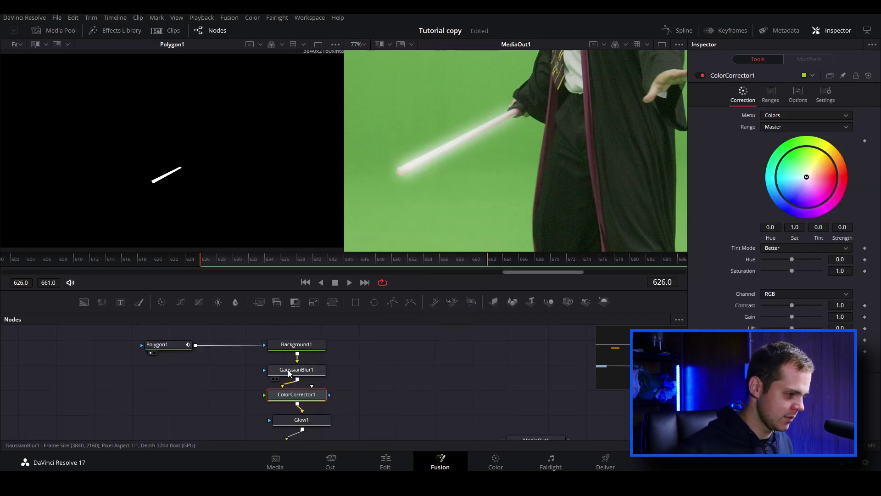
click(289, 372)
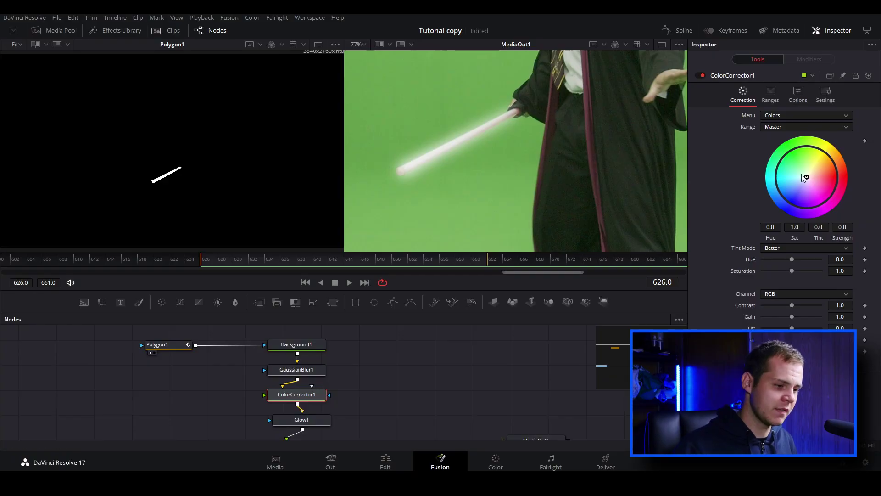
drag(803, 176, 855, 176)
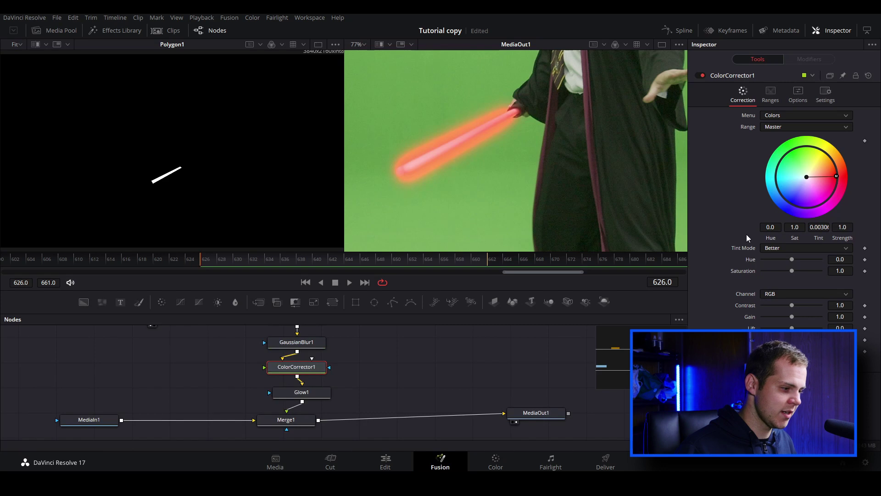
- Set GaussianBlur1's ganged horizontal and vertical strength to 0.134
scroll(343, 351, up, 2)
click(296, 369)
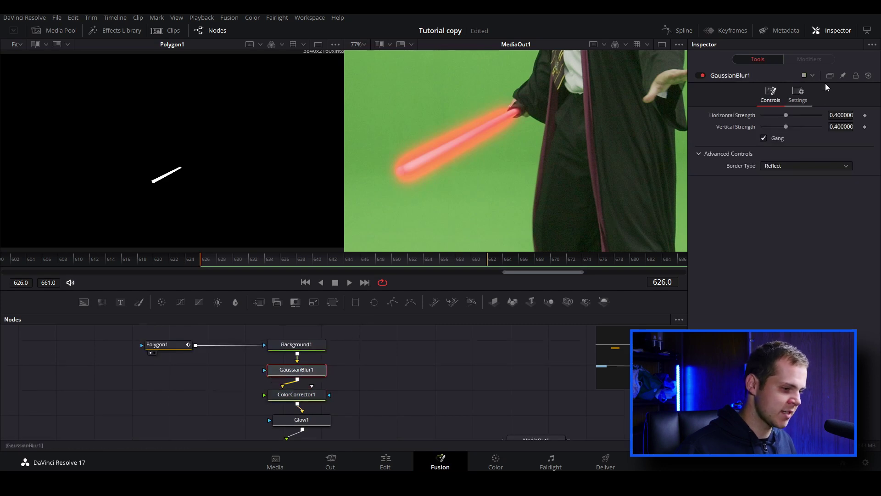
drag(785, 115, 771, 124)
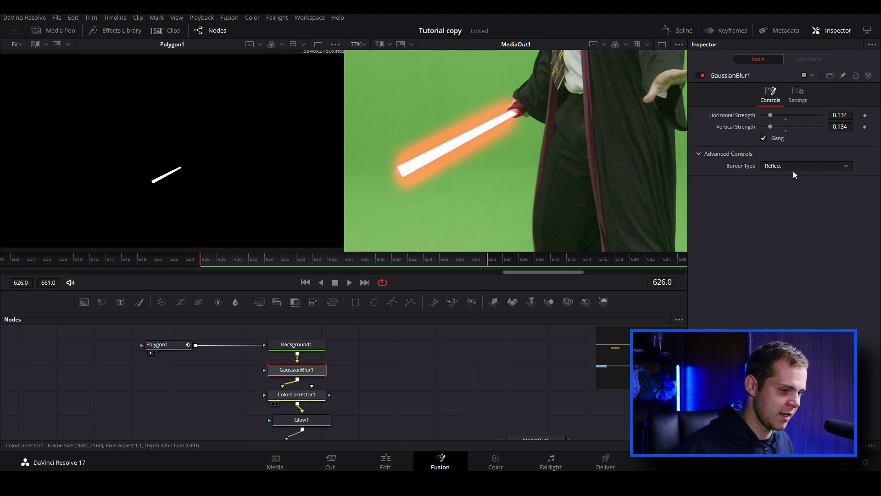
- Try ColorCorrector1's saturation at 0.0 and 0.2 while checking the blade edge up close, and settle on 1.2
click(298, 394)
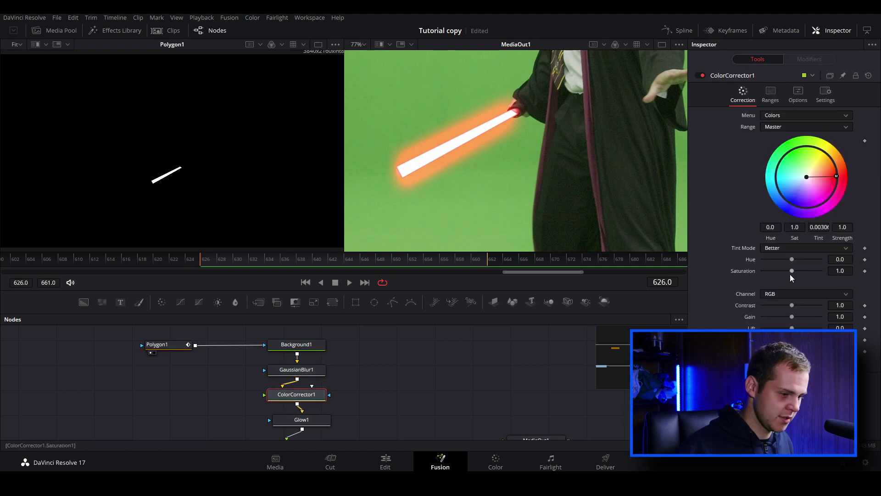
drag(791, 271, 766, 289)
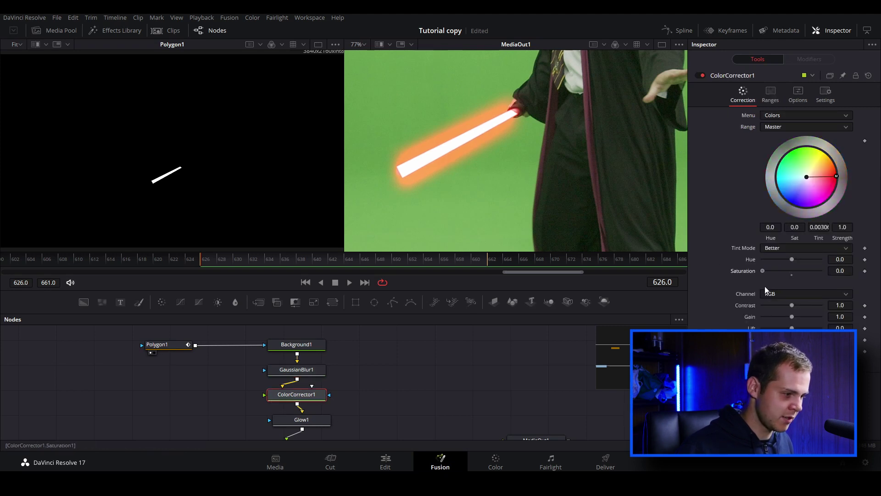
scroll(462, 137, up, 5)
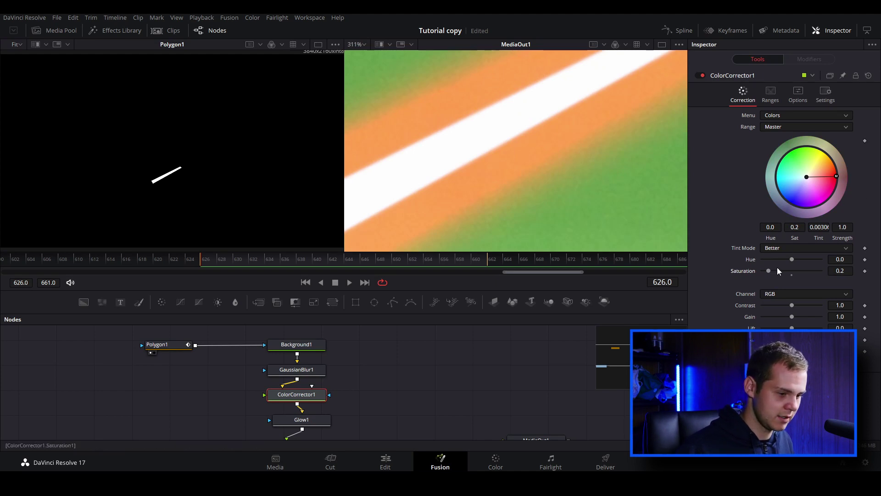
mouse_move(775, 274)
mouse_down()
mouse_move(796, 281)
mouse_move(783, 283)
mouse_up()
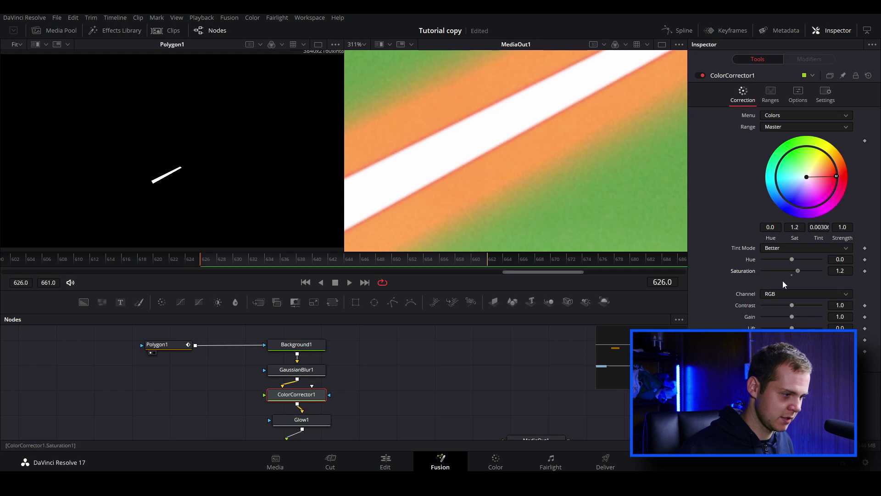
- Compare the blade edge without any Gaussian blur, and set GaussianBlur1's ganged strength to 0.165
click(296, 370)
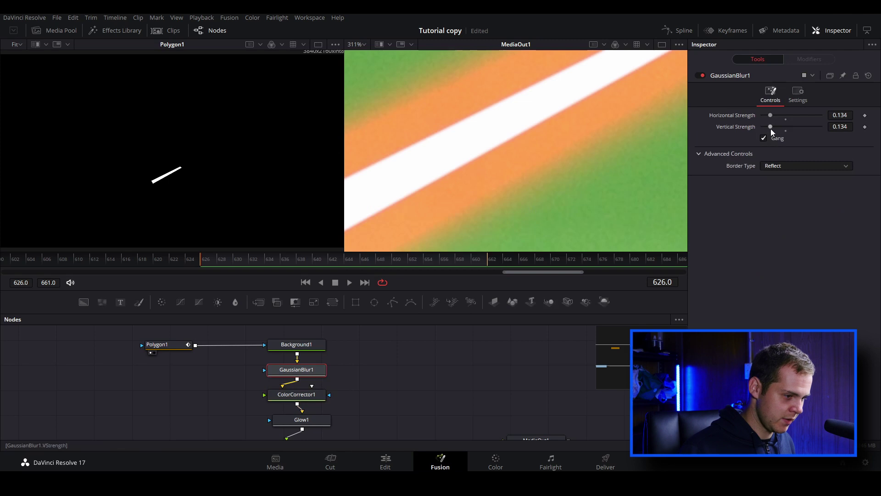
drag(770, 128, 745, 133)
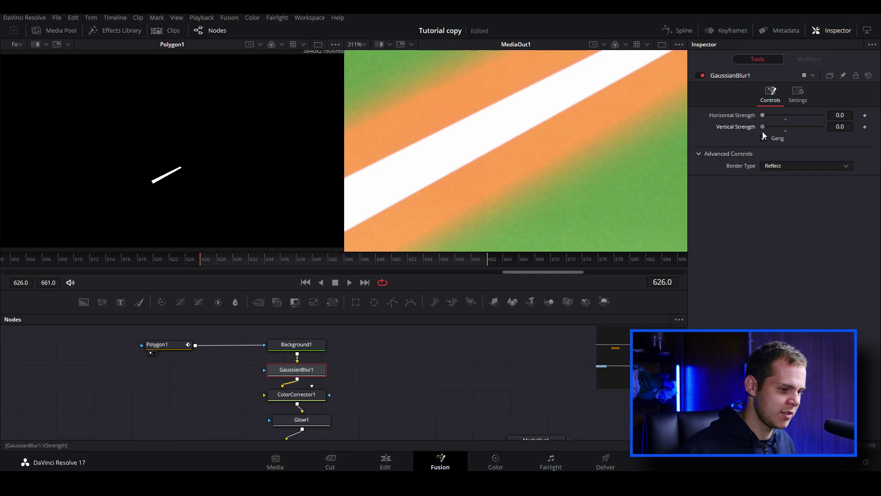
drag(761, 131, 772, 131)
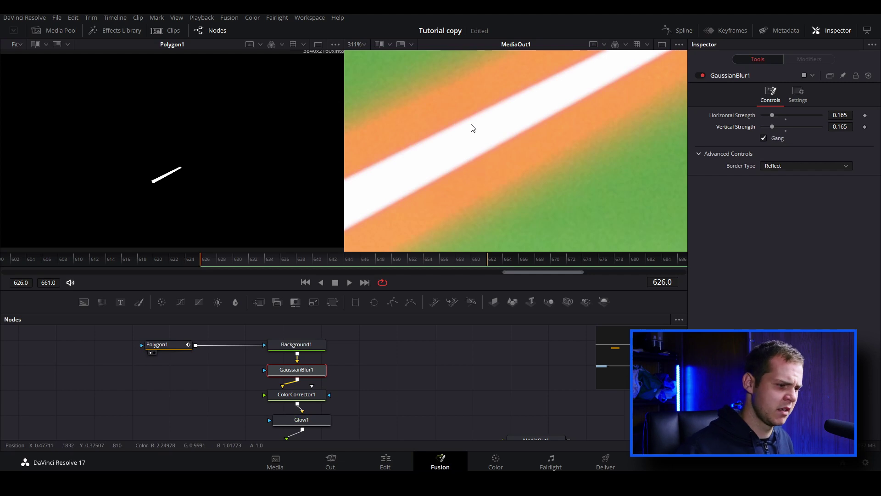
scroll(495, 137, down, 3)
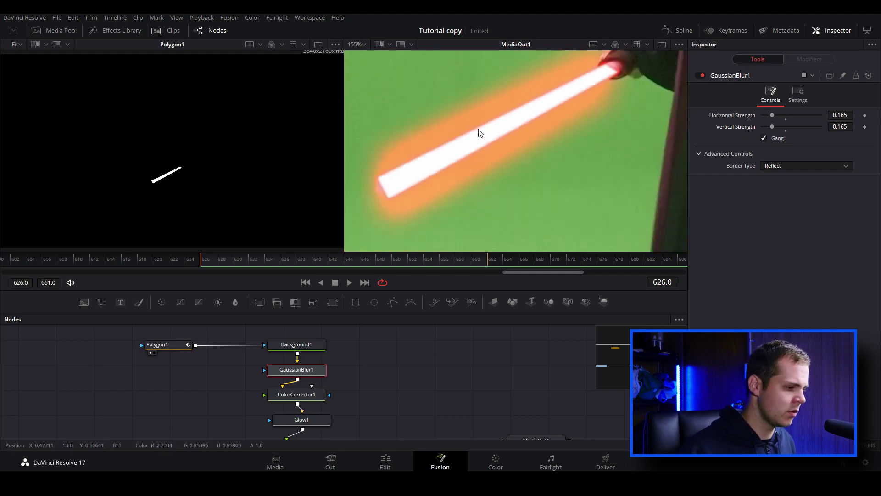
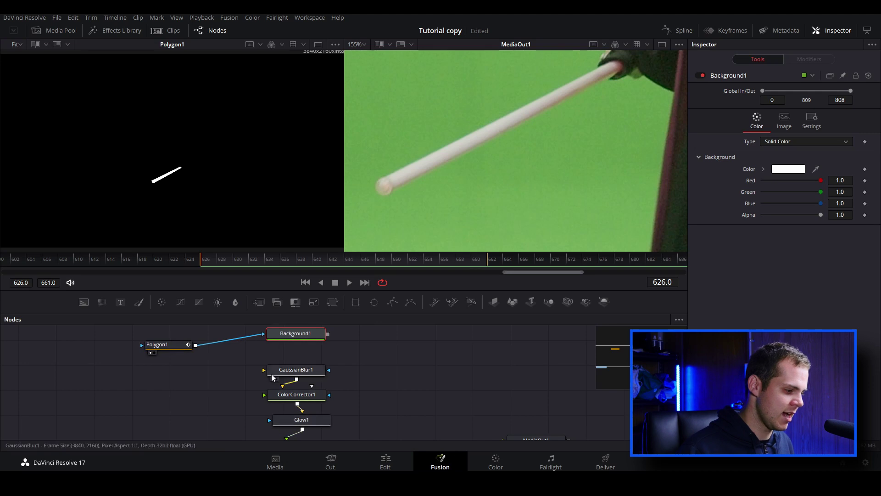
- Reshape the Polygon1 mask at the hand end of the stick so it follows the stick's edge at frame 626
scroll(268, 367, up, 3)
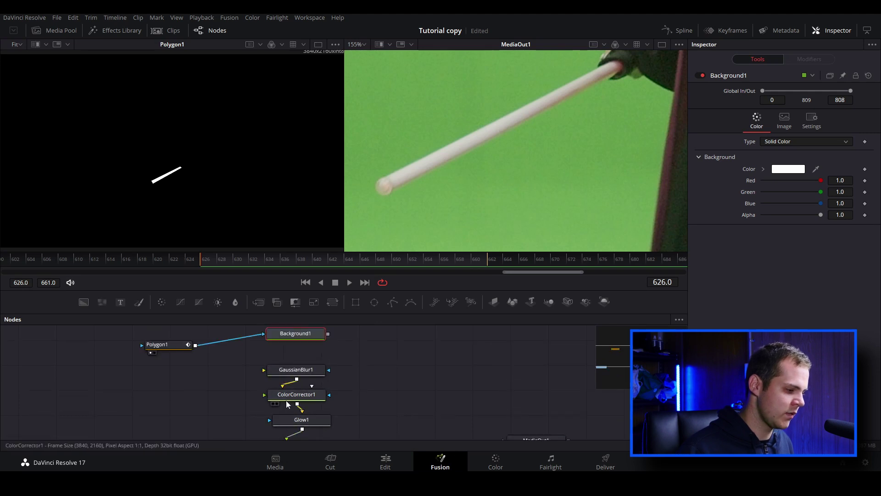
click(168, 348)
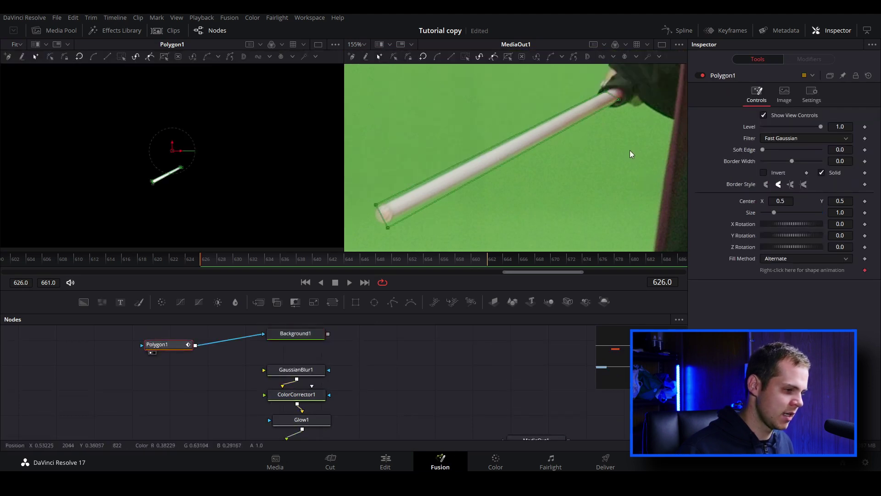
click(619, 100)
scroll(624, 106, up, 6)
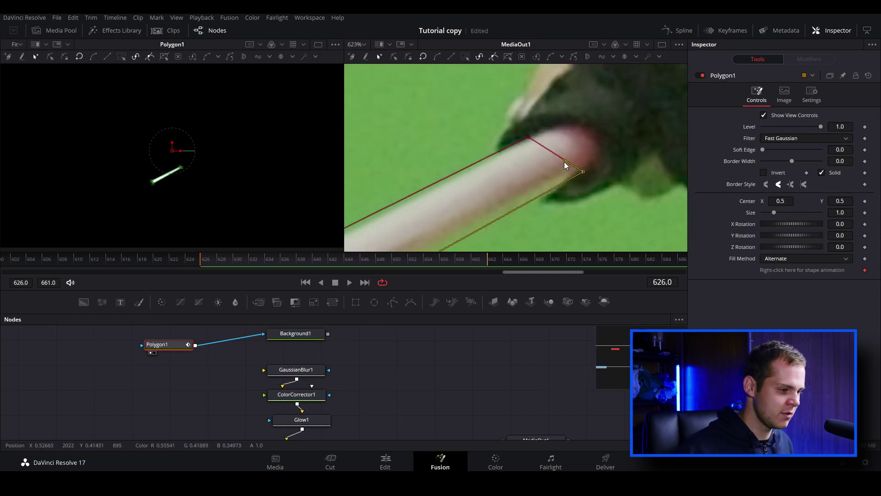
drag(566, 164, 576, 119)
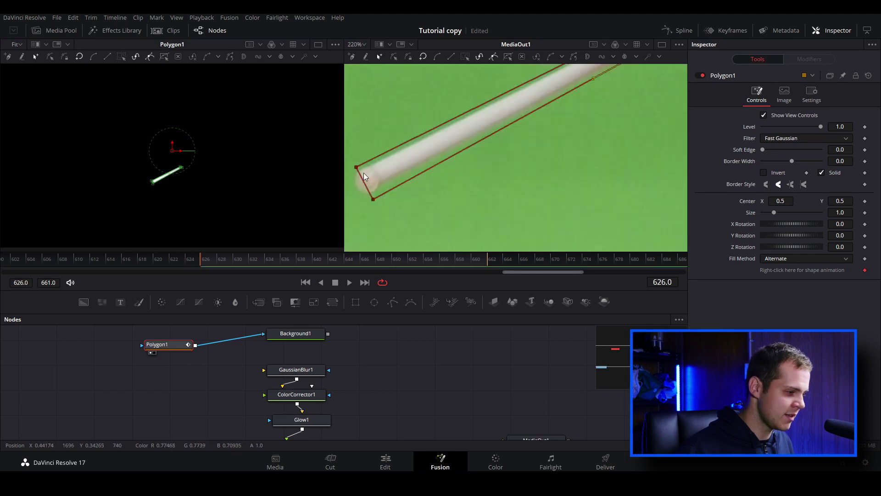
- Tighten the Polygon1 mask around the stick's tip at frame 626 and curve its end to match the rounded tip
click(358, 170)
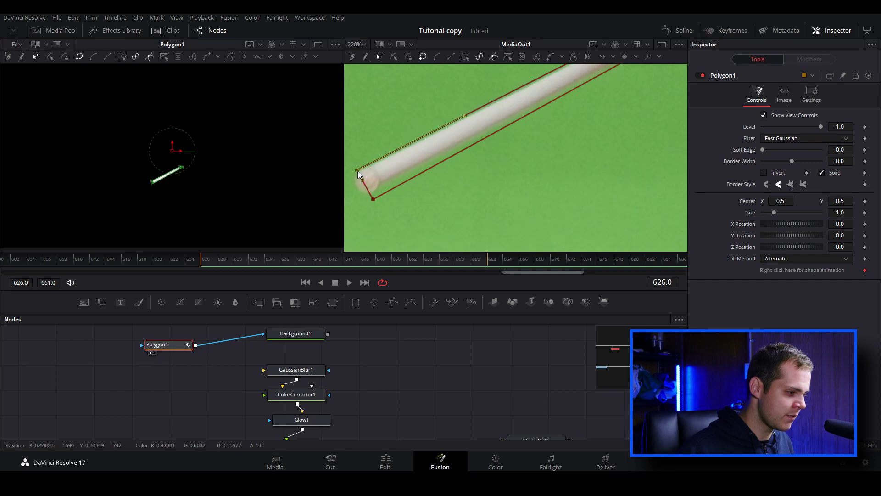
drag(374, 201, 362, 184)
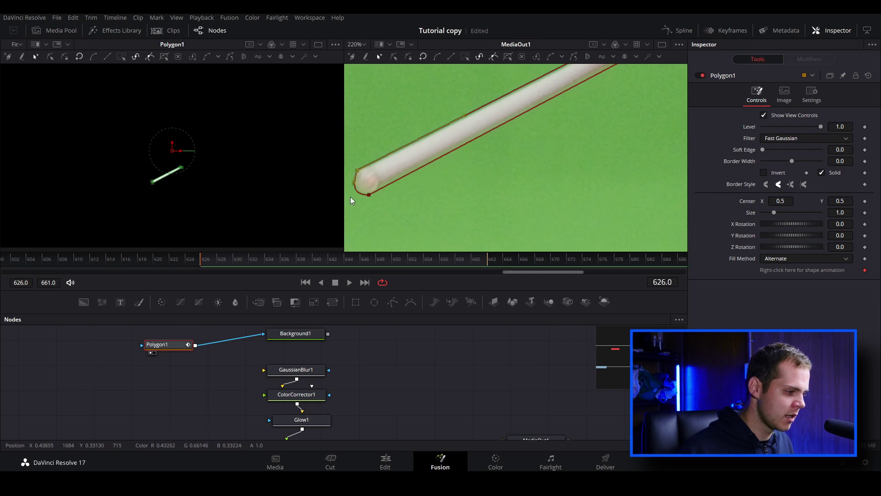
scroll(353, 192, up, 5)
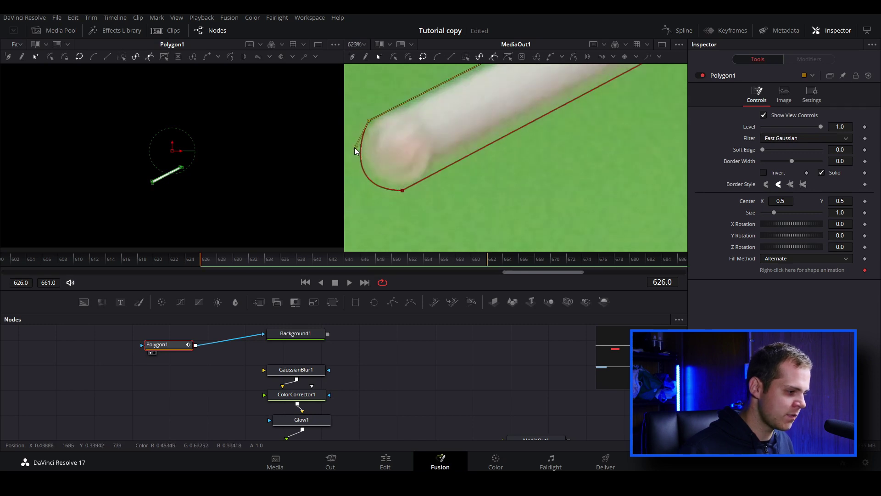
key(Delete)
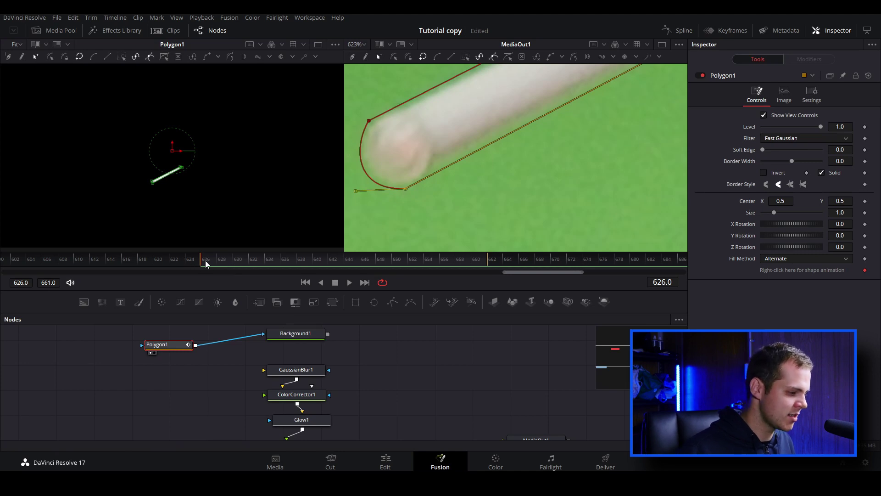
- Advance to frame 627 and move the Polygon1 mask's tip points to follow the stick's new position
drag(207, 263, 213, 263)
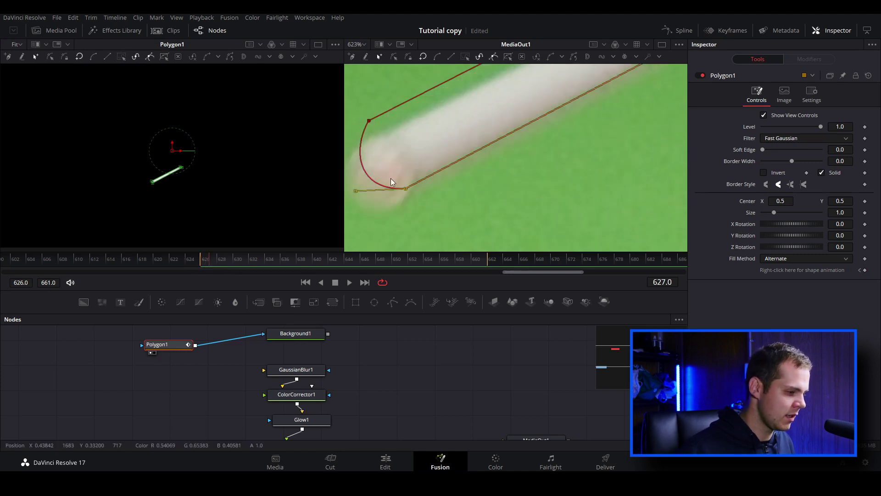
scroll(388, 145, down, 2)
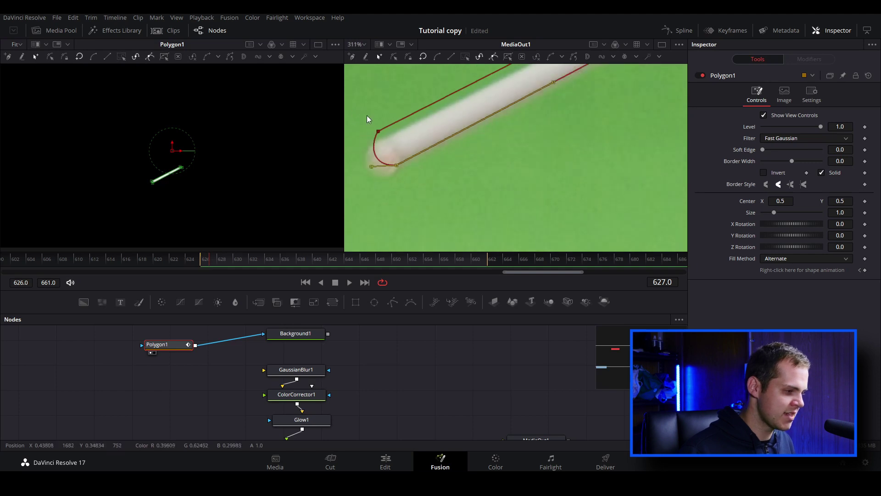
drag(398, 166, 389, 179)
scroll(564, 130, down, 2)
scroll(639, 94, up, 1)
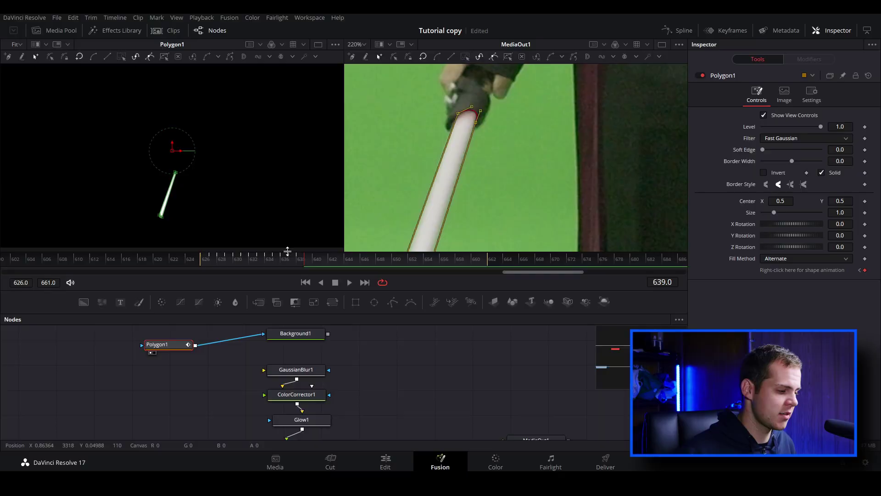
- Temporarily connect Background1's output to GaussianBlur1 to check the glowing blade against the mask at frame 639
mouse_move(297, 258)
mouse_down()
mouse_move(246, 274)
mouse_move(281, 267)
mouse_move(249, 274)
mouse_move(276, 279)
mouse_move(255, 280)
mouse_move(306, 268)
mouse_up()
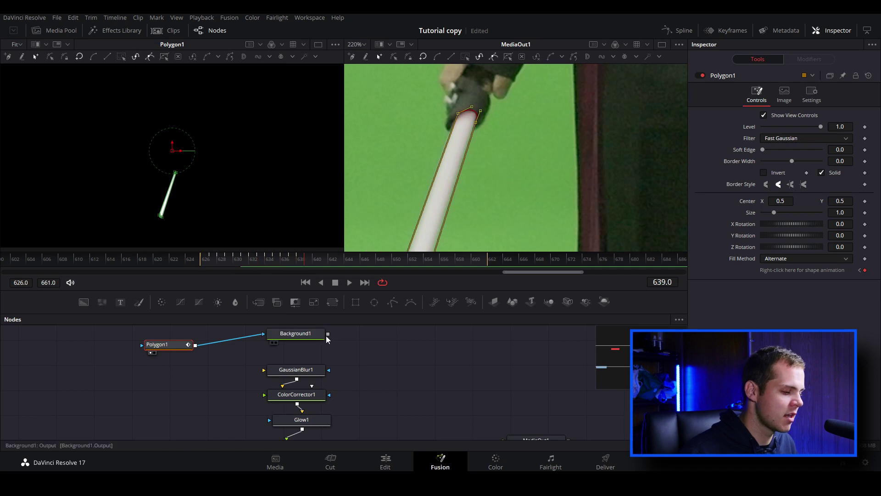
drag(327, 339, 292, 372)
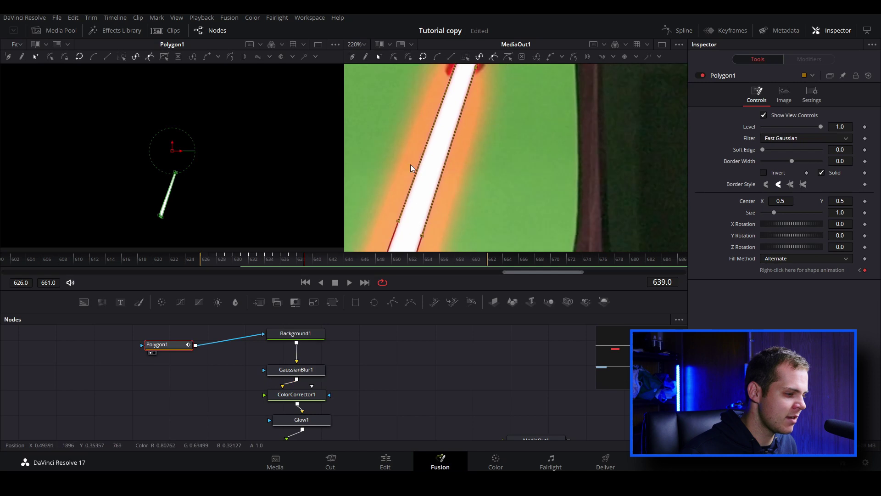
scroll(431, 165, down, 4)
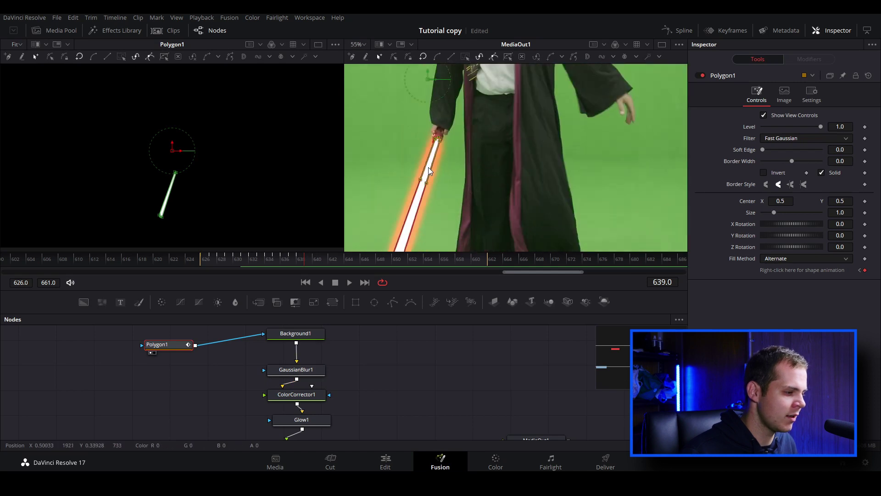
scroll(466, 143, up, 4)
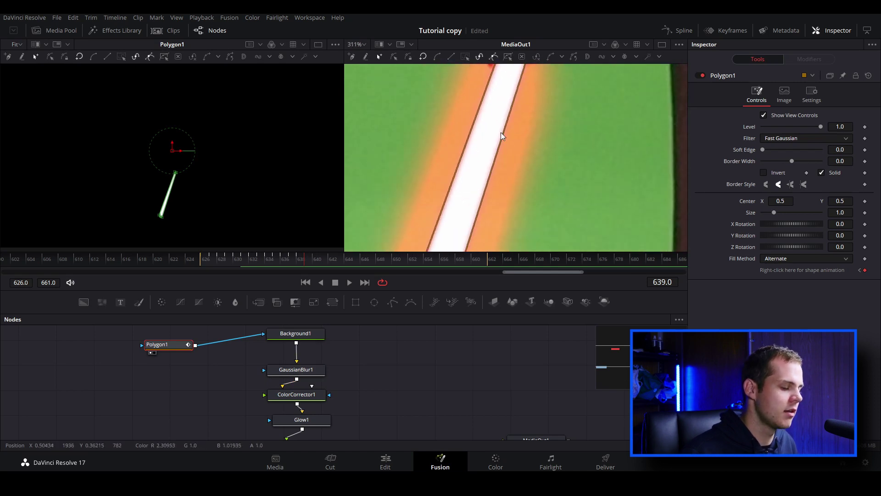
drag(296, 359, 287, 355)
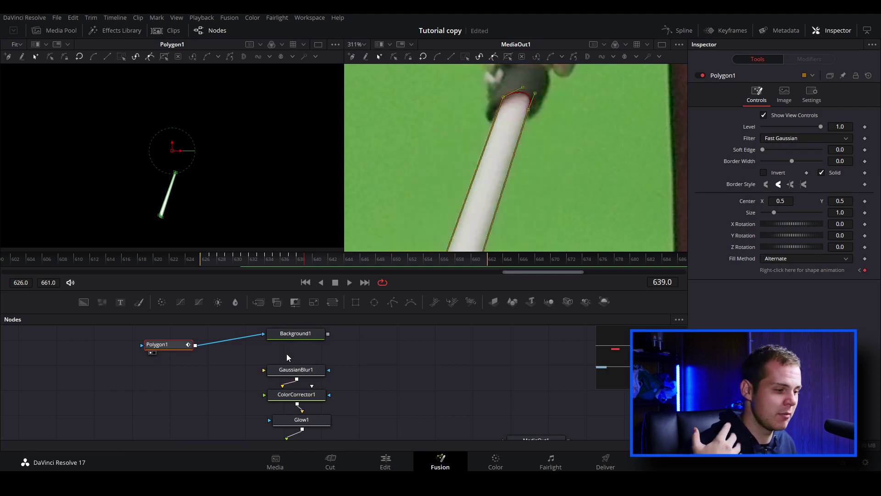
- Connect Background1's output to GaussianBlur1 and play back the animated lightsaber from around frame 653
key(ctrl+f)
drag(425, 264, 427, 264)
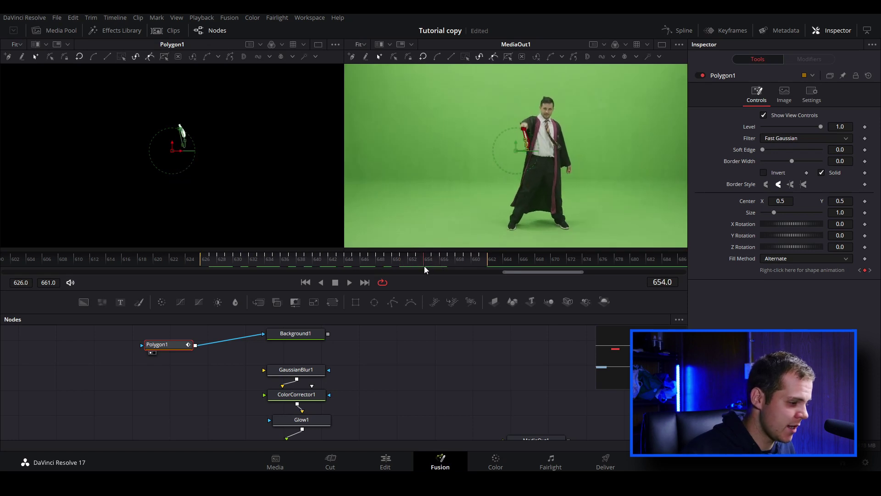
drag(328, 334, 303, 372)
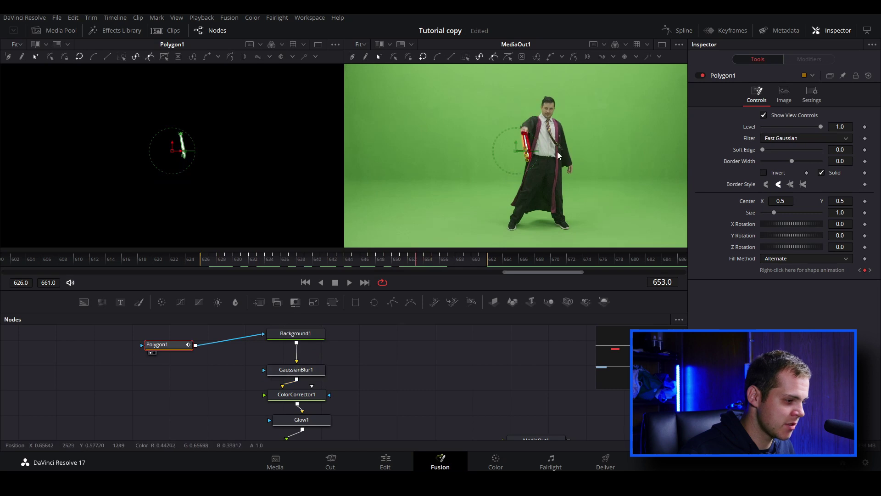
scroll(507, 179, up, 2)
key(space)
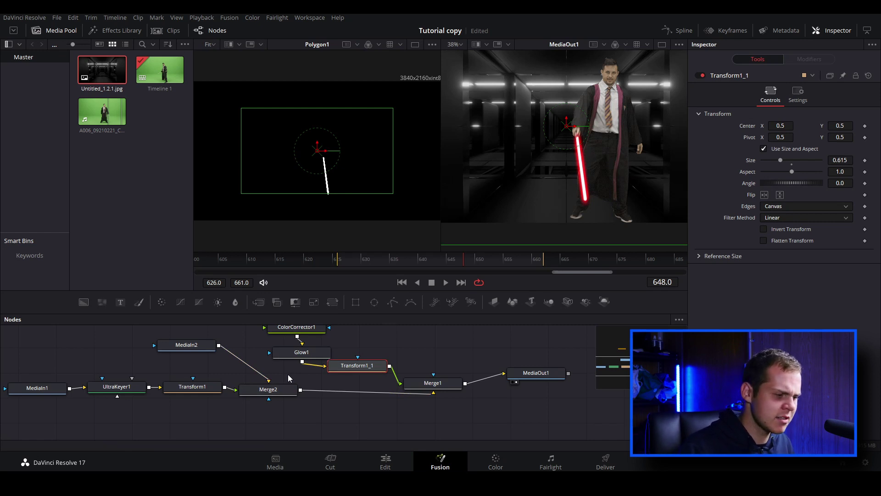
- Recolor the lightsaber green at frame 639: set Glow1's red to 0.0 and green to 1.0, and tint ColorCorrector1 green with saturation 0.19
scroll(558, 200, up, 2)
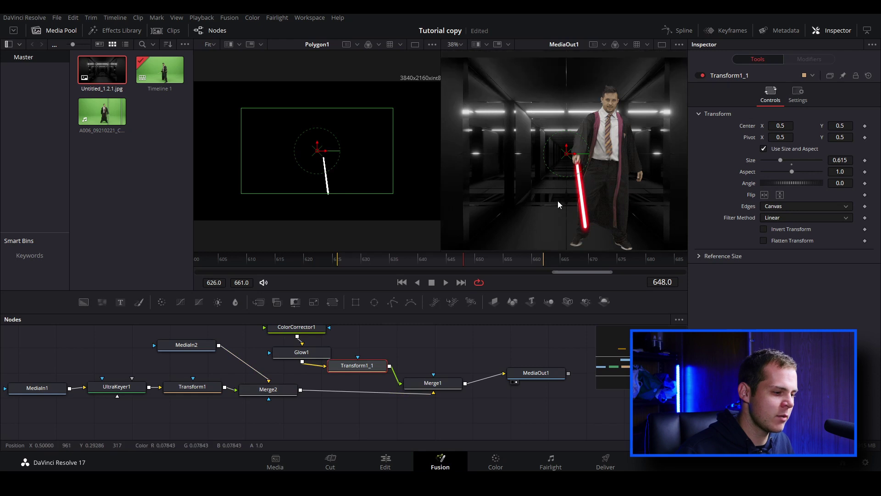
click(370, 260)
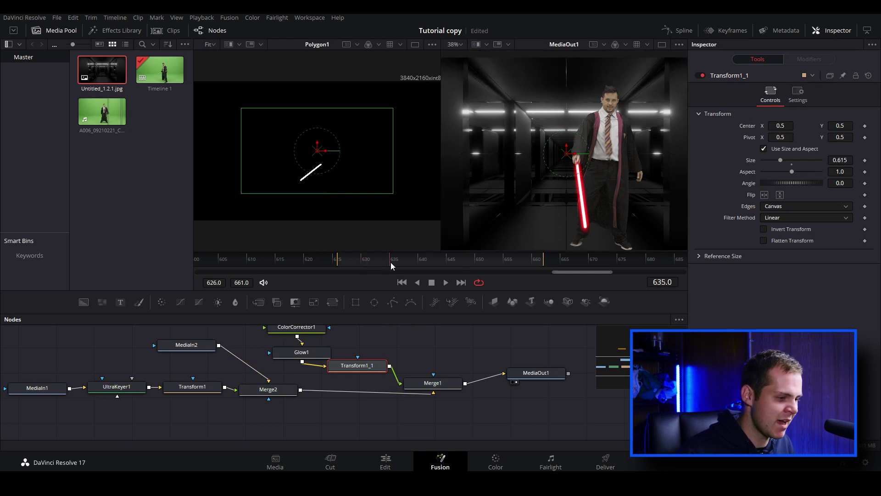
drag(391, 266, 411, 264)
scroll(557, 227, down, 2)
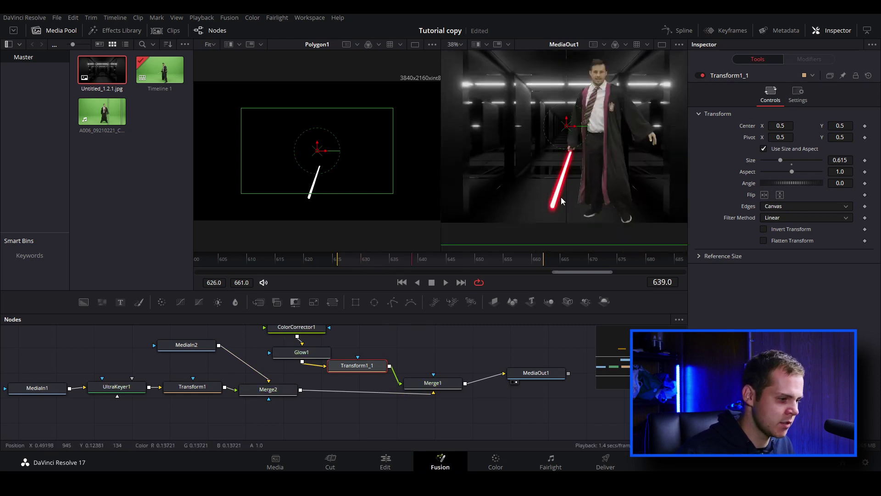
scroll(562, 201, up, 5)
scroll(330, 364, up, 3)
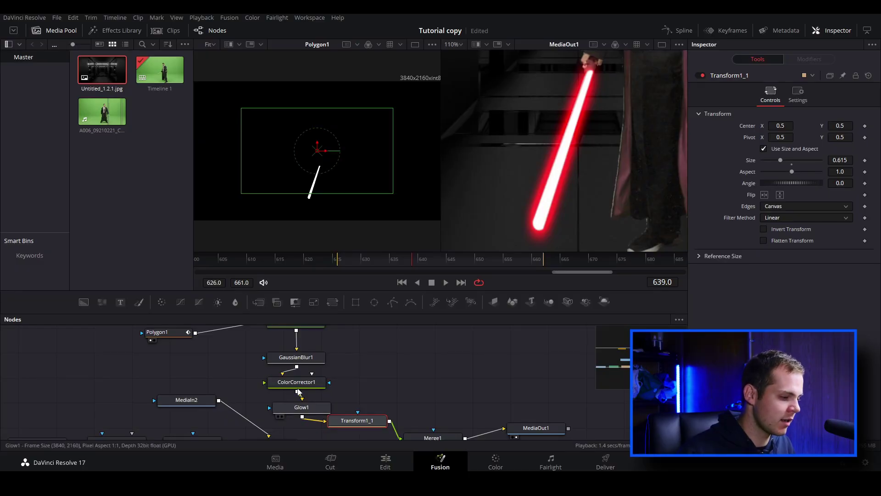
click(299, 406)
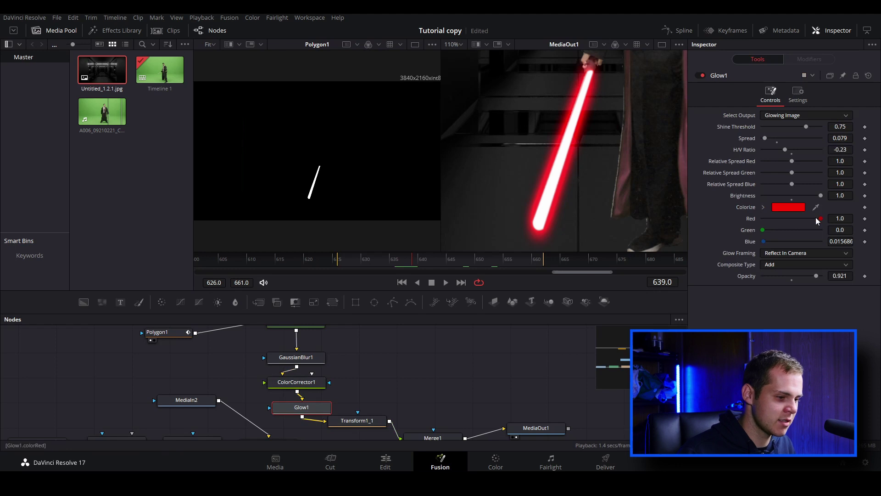
mouse_move(821, 219)
mouse_down()
mouse_move(760, 219)
mouse_move(822, 229)
mouse_up()
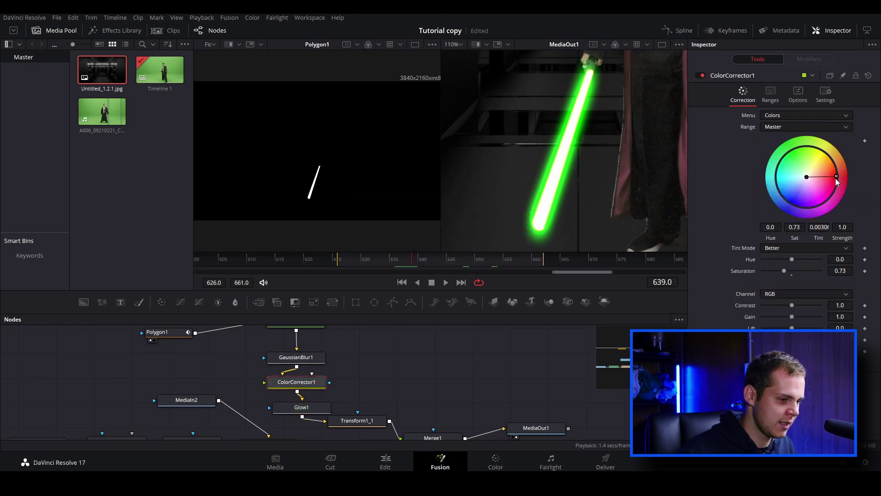
drag(836, 174, 801, 143)
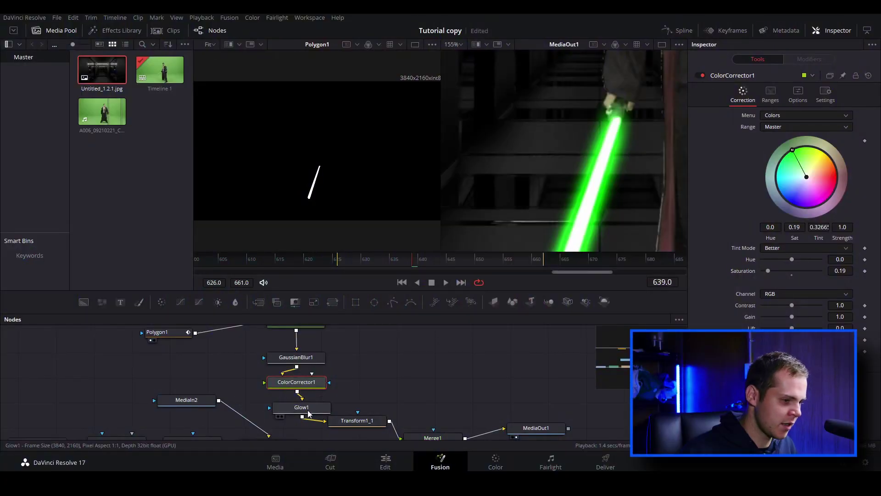
- Adjust Glow1 to spread 0.157, H/V ratio -0.03, shine threshold 0.543 and opacity 0.843
click(308, 410)
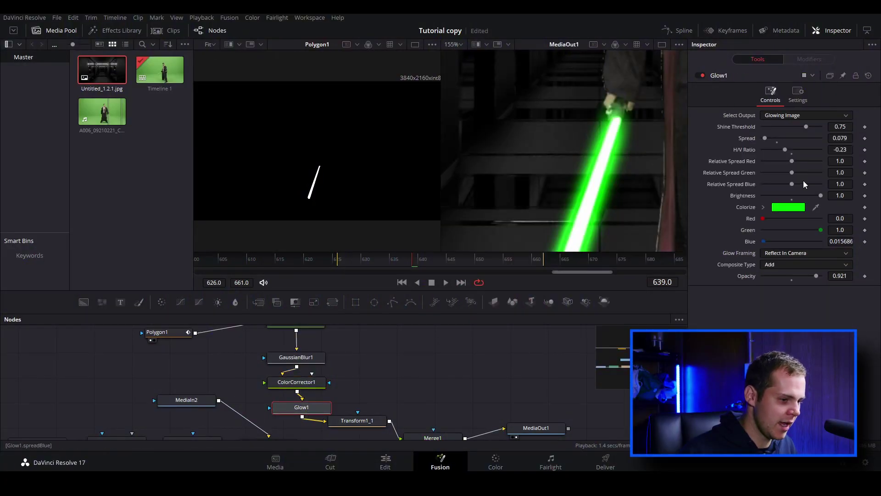
drag(764, 137, 766, 137)
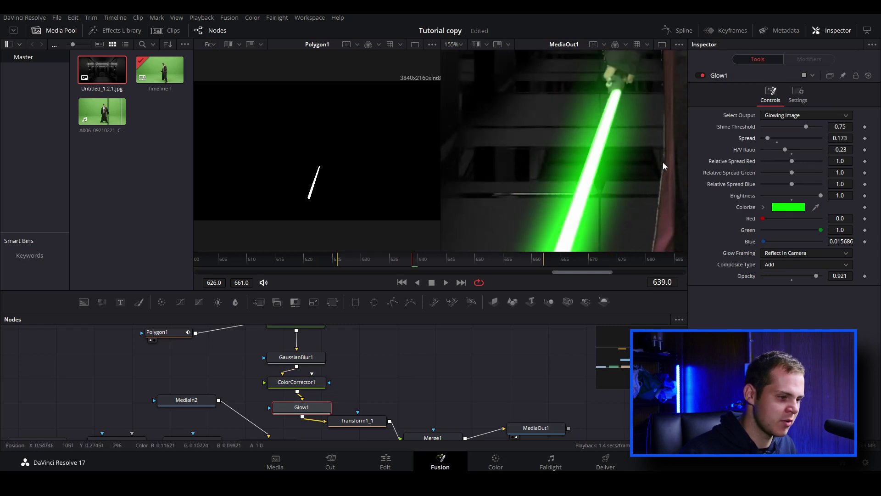
drag(767, 138, 795, 156)
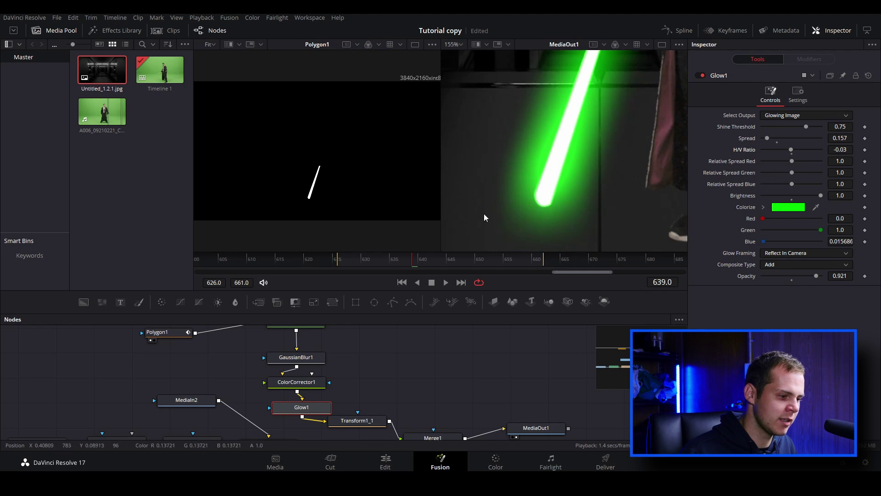
drag(822, 128, 795, 139)
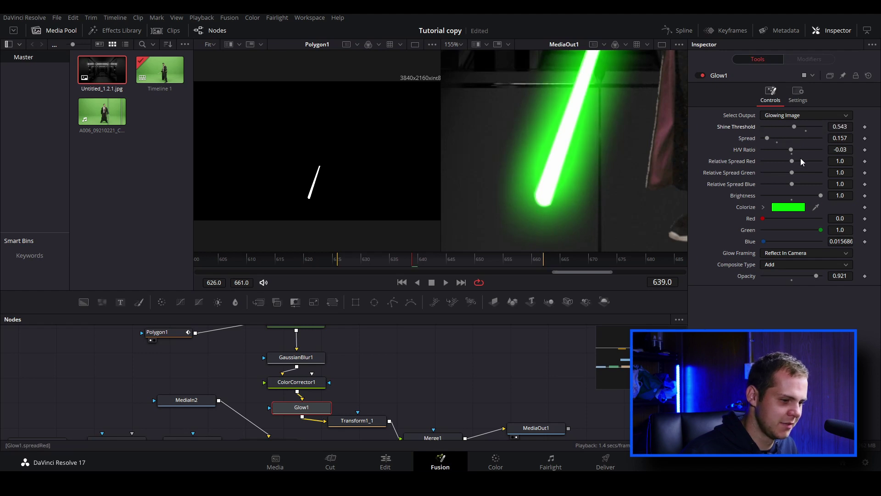
drag(818, 275, 813, 278)
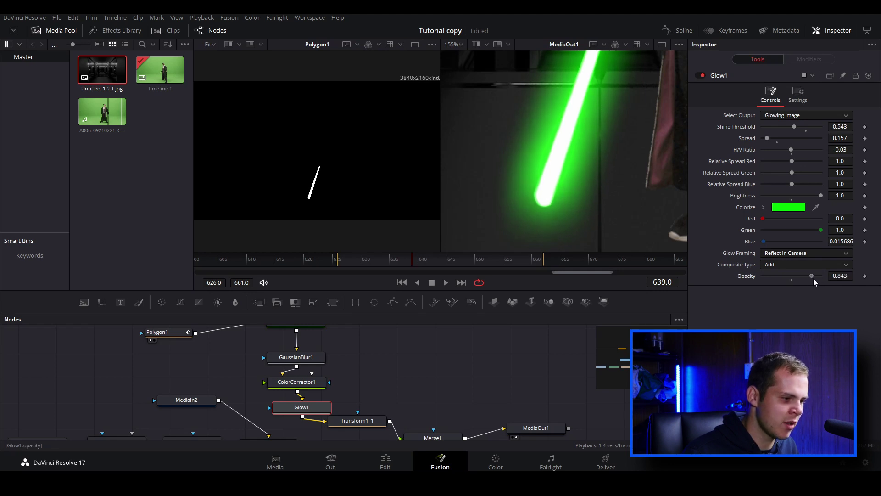
scroll(609, 158, down, 5)
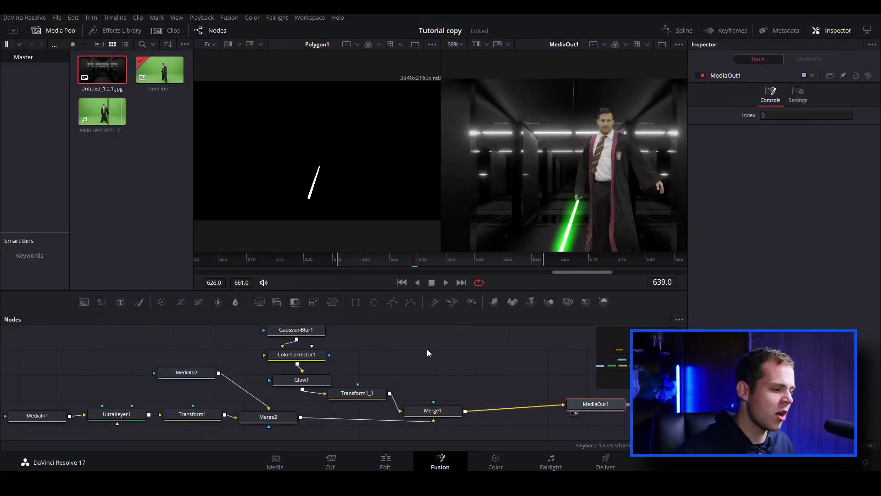
- Temporarily disconnect Background1 from GaussianBlur1 to compare the Polygon1 mask with the bare stick from frame 639 to 641
scroll(423, 351, up, 3)
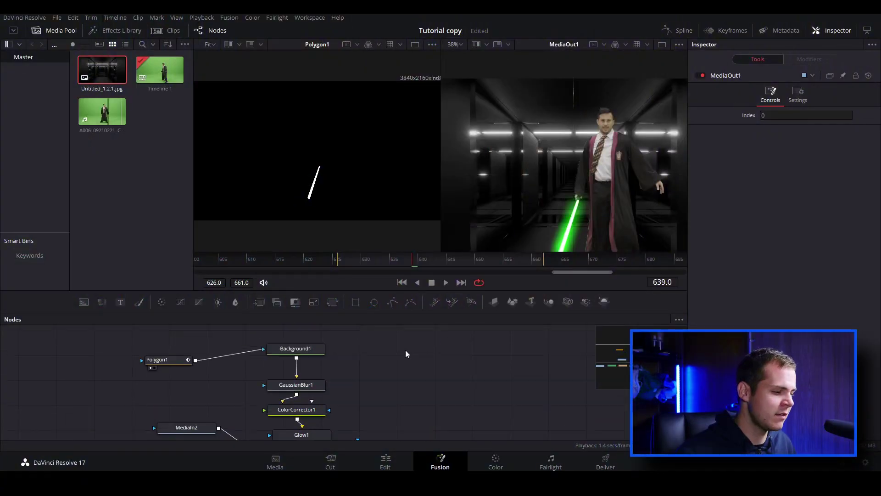
drag(297, 399, 349, 367)
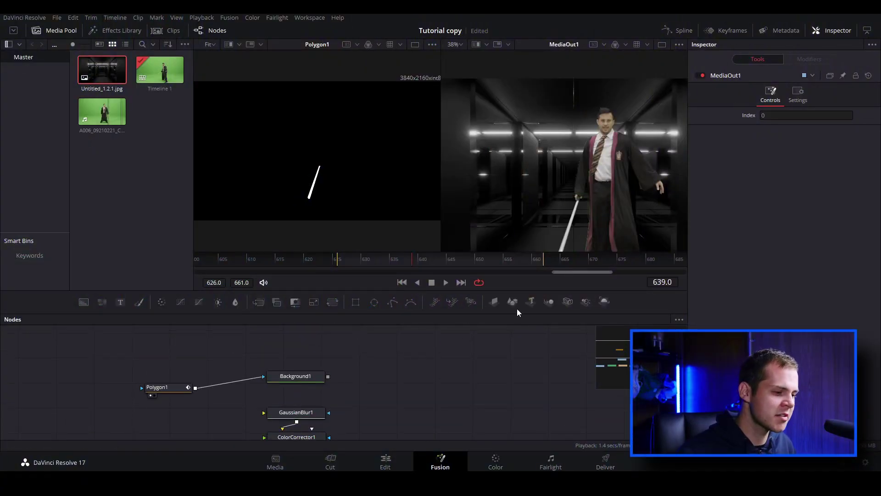
click(178, 391)
scroll(588, 222, up, 3)
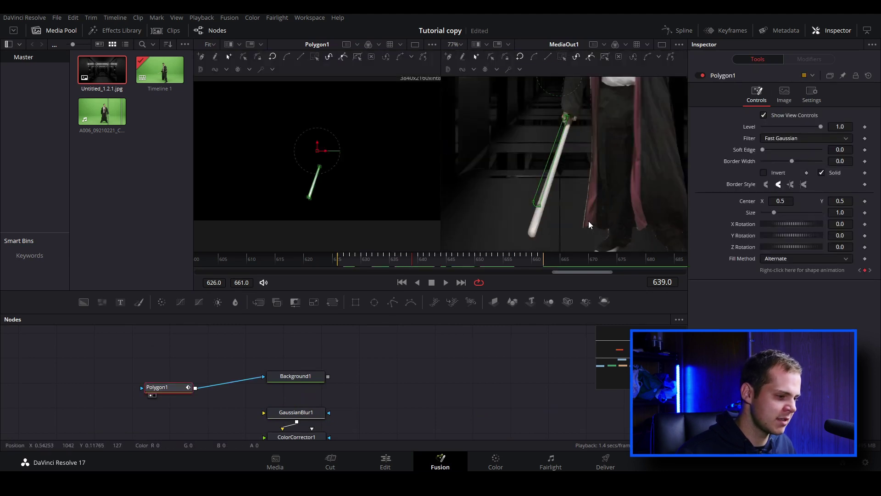
drag(413, 264, 424, 265)
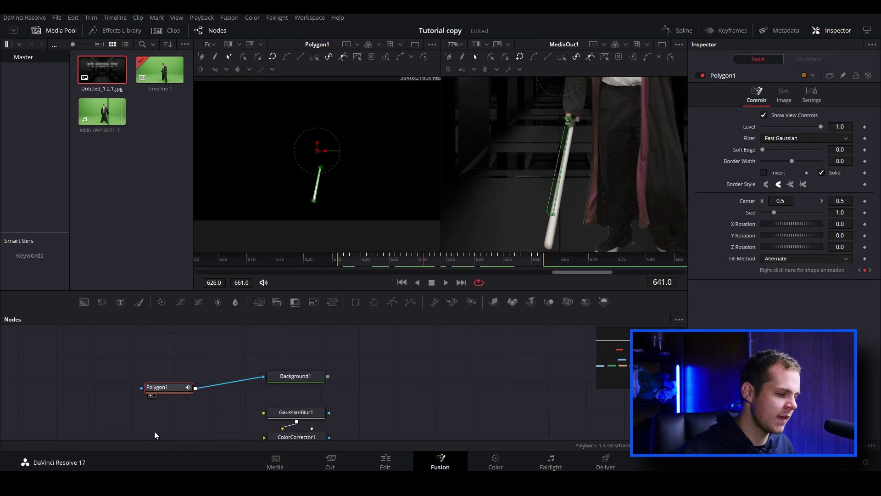
drag(328, 377, 297, 412)
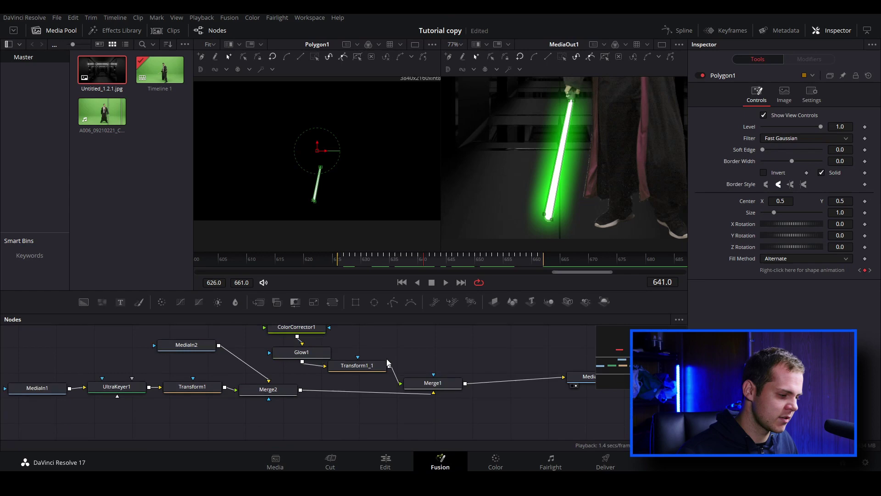
scroll(419, 373, up, 2)
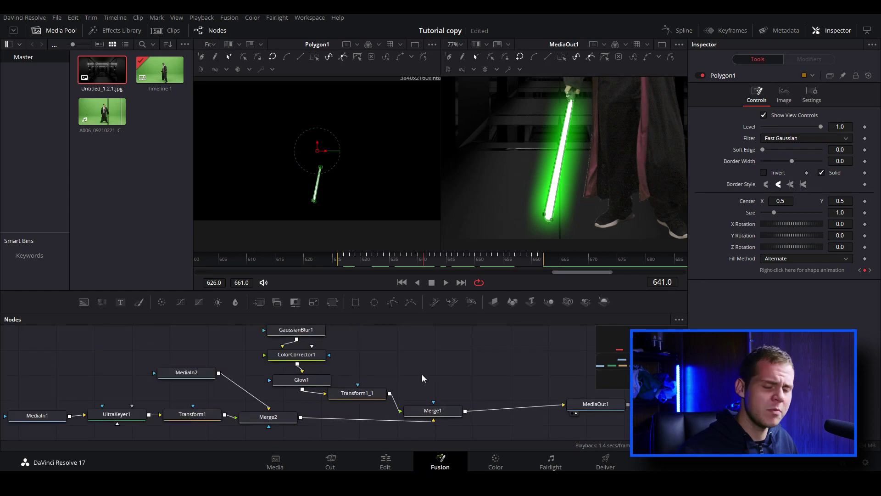